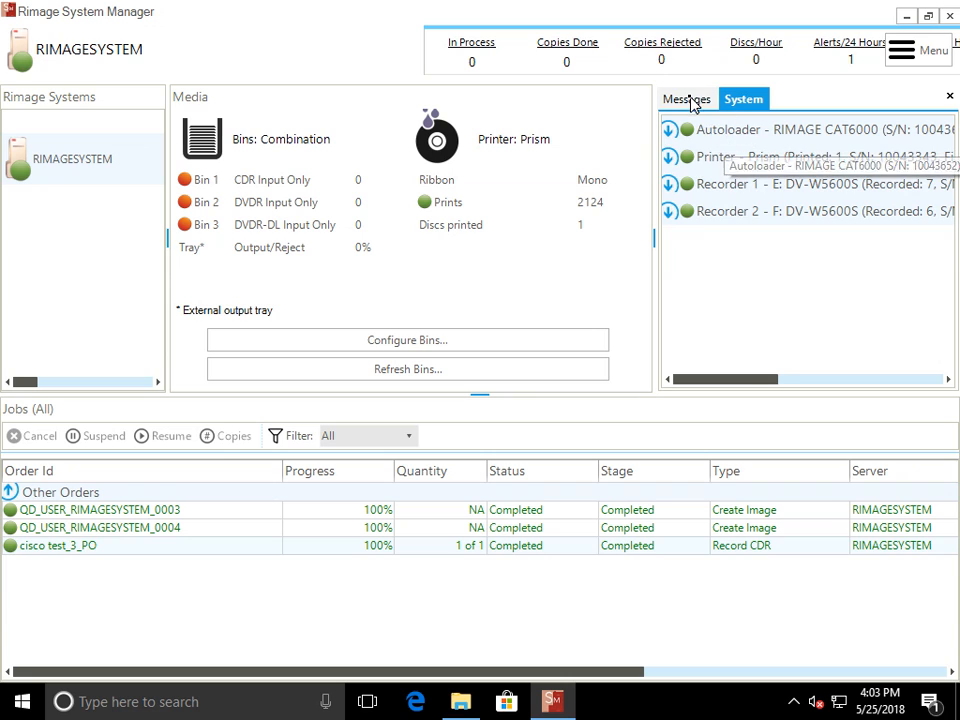
- Check the pending system messages and return to the autoloader, printer and recorder status list
{"action": "left_click", "coordinate": [715, 100]}
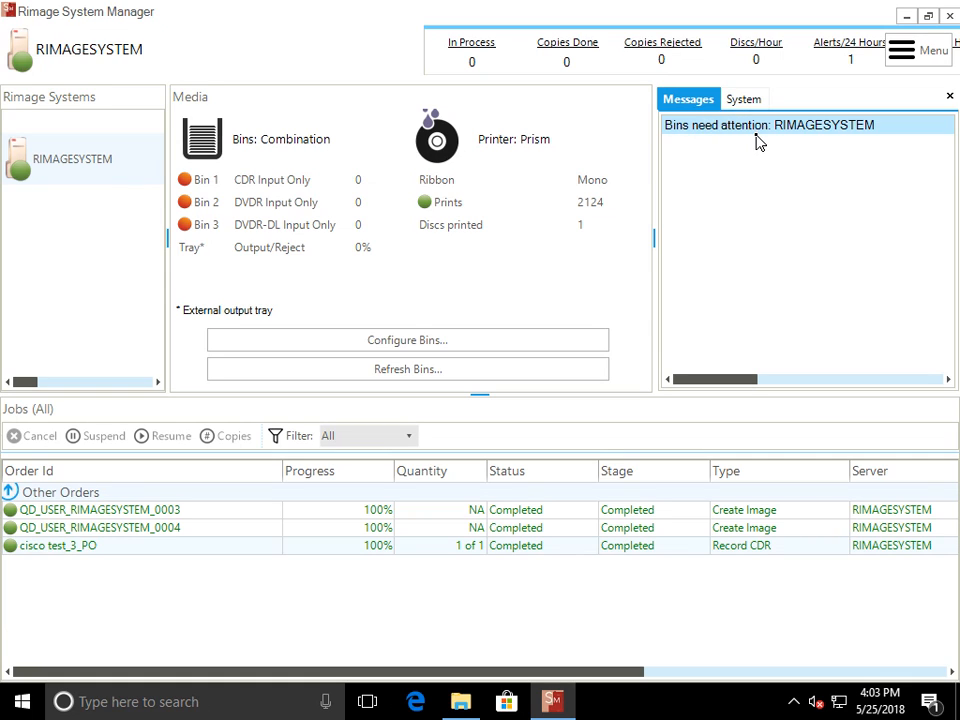
{"action": "left_click", "coordinate": [745, 100]}
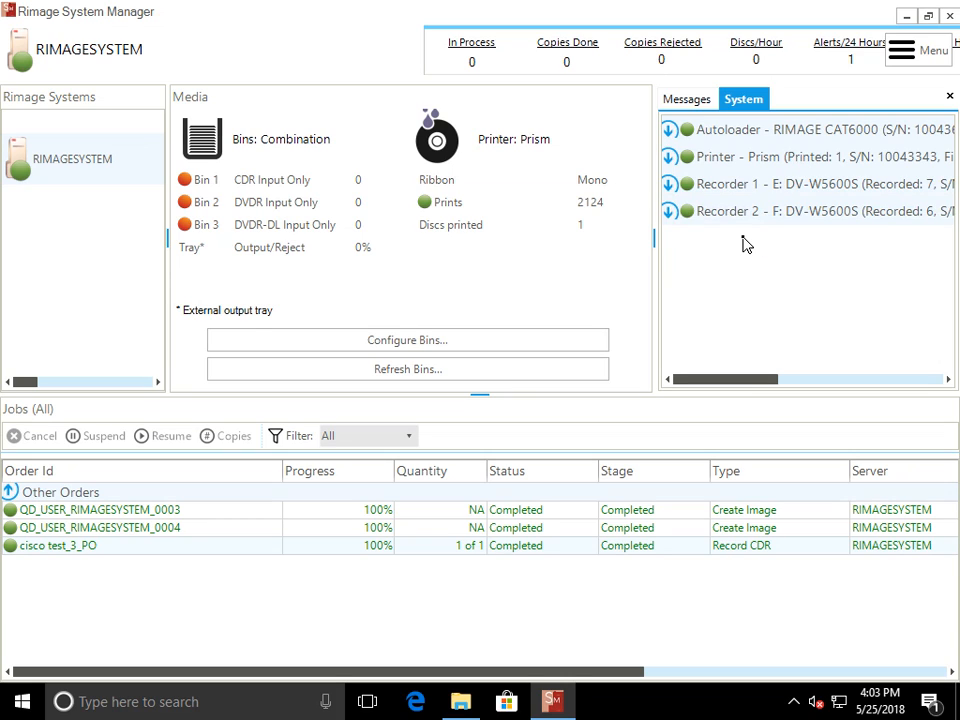
- Examine the Production Server's general, recording, printing, reading, caching and verification settings, plus the Imaging Server settings
{"action": "left_click", "coordinate": [929, 59]}
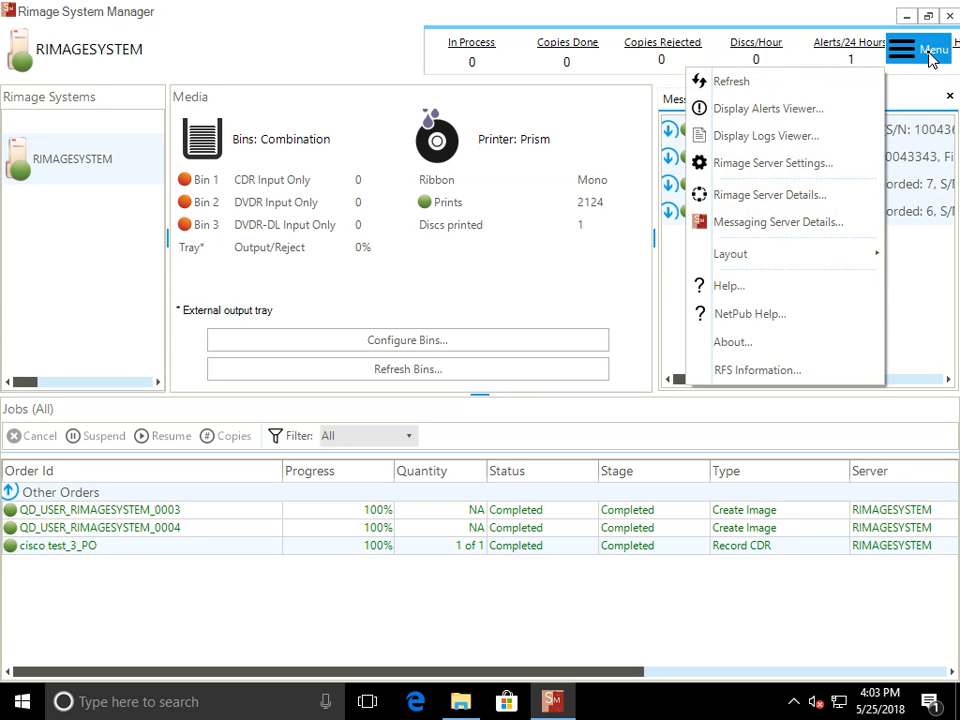
{"action": "left_click", "coordinate": [817, 170]}
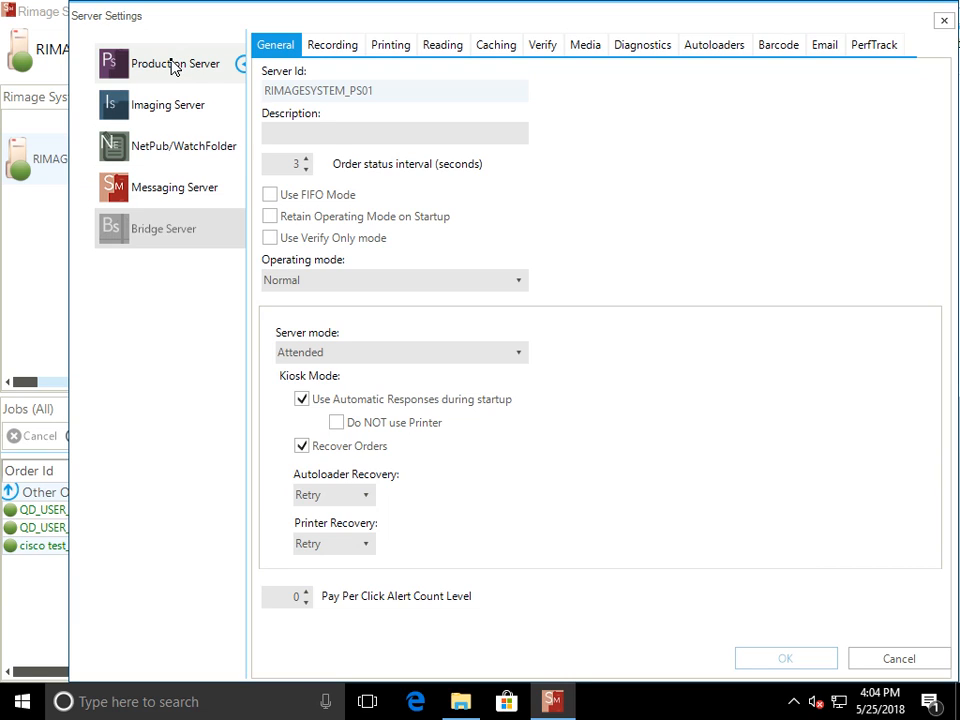
{"action": "left_click", "coordinate": [333, 47]}
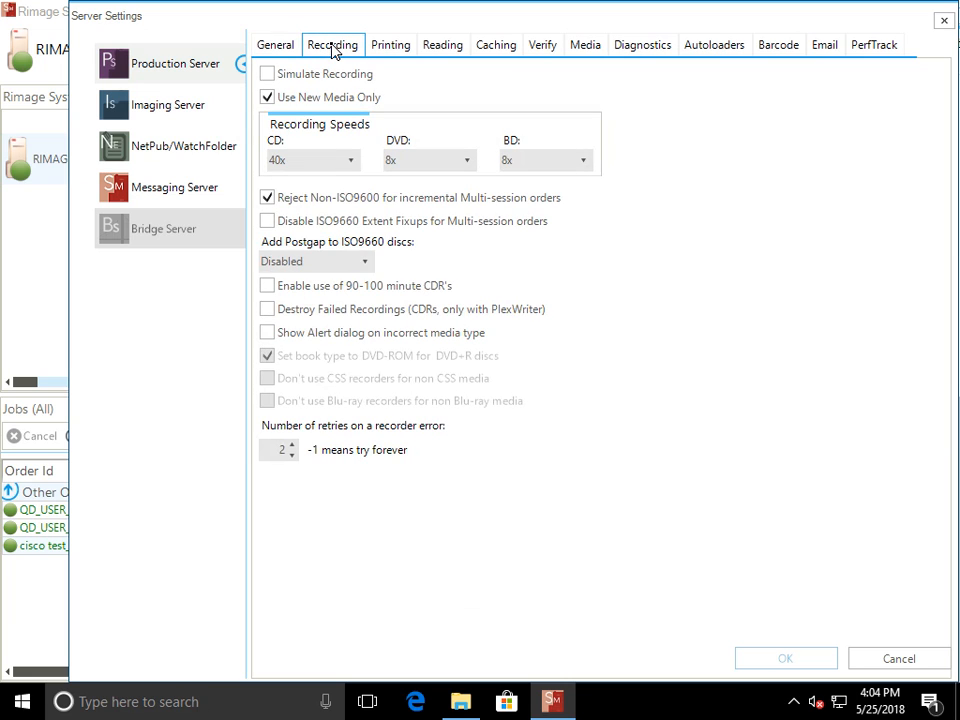
{"action": "left_click", "coordinate": [383, 50]}
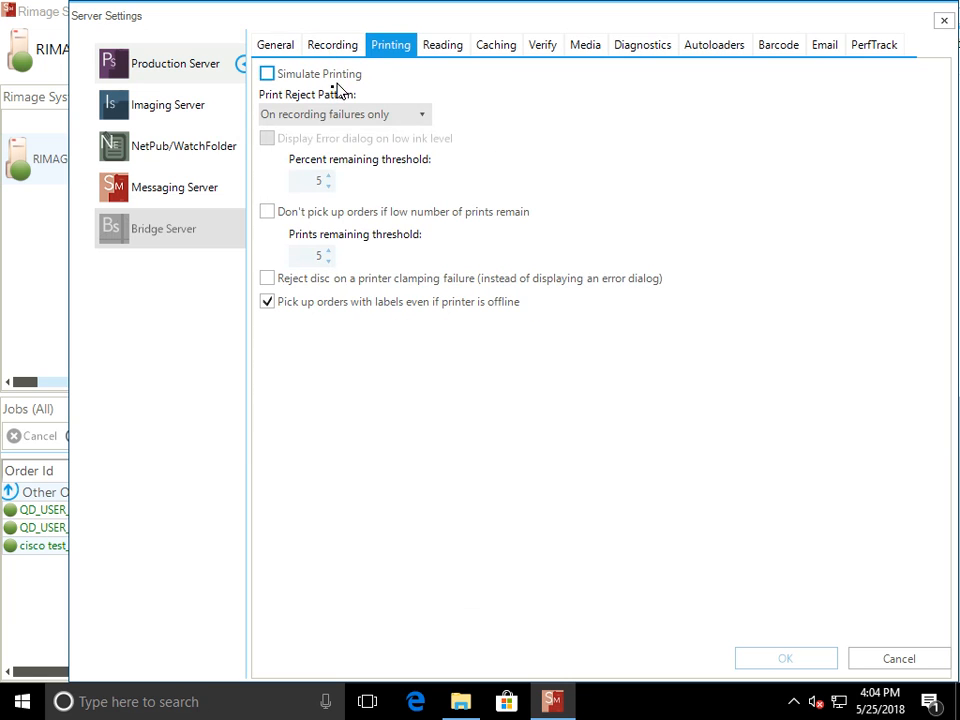
{"action": "left_click", "coordinate": [310, 117]}
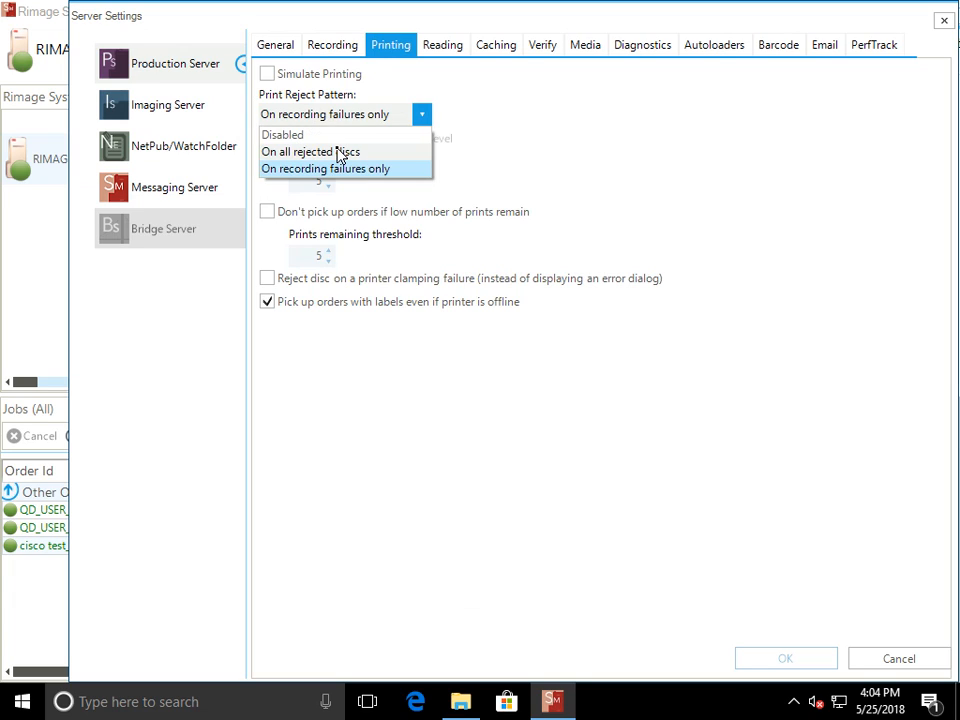
{"action": "left_click", "coordinate": [340, 116]}
{"action": "left_click", "coordinate": [458, 45]}
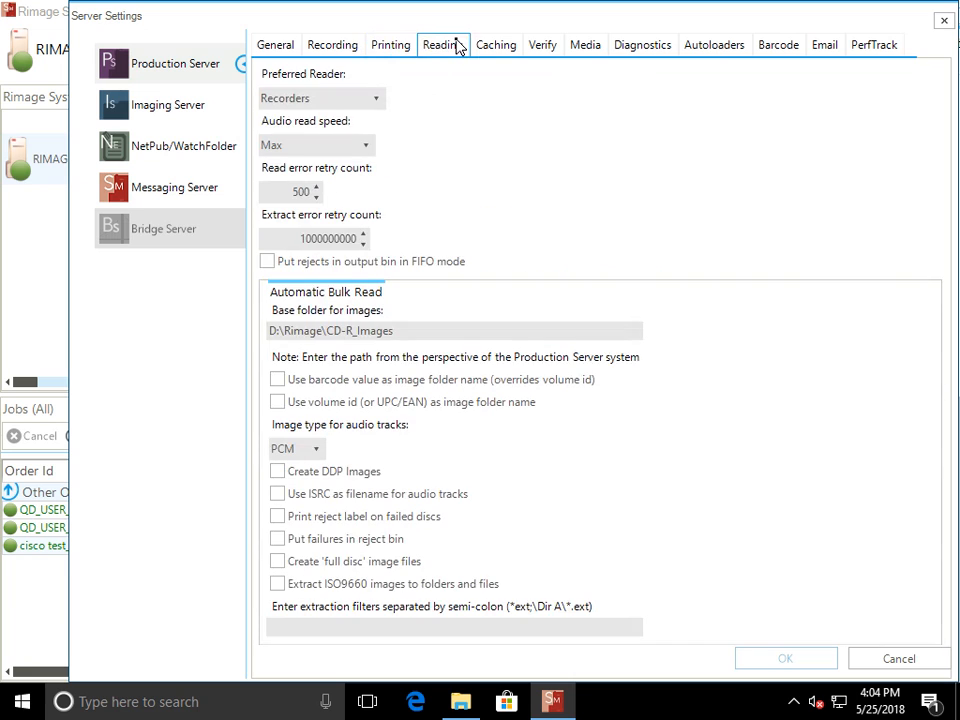
{"action": "left_click", "coordinate": [517, 50]}
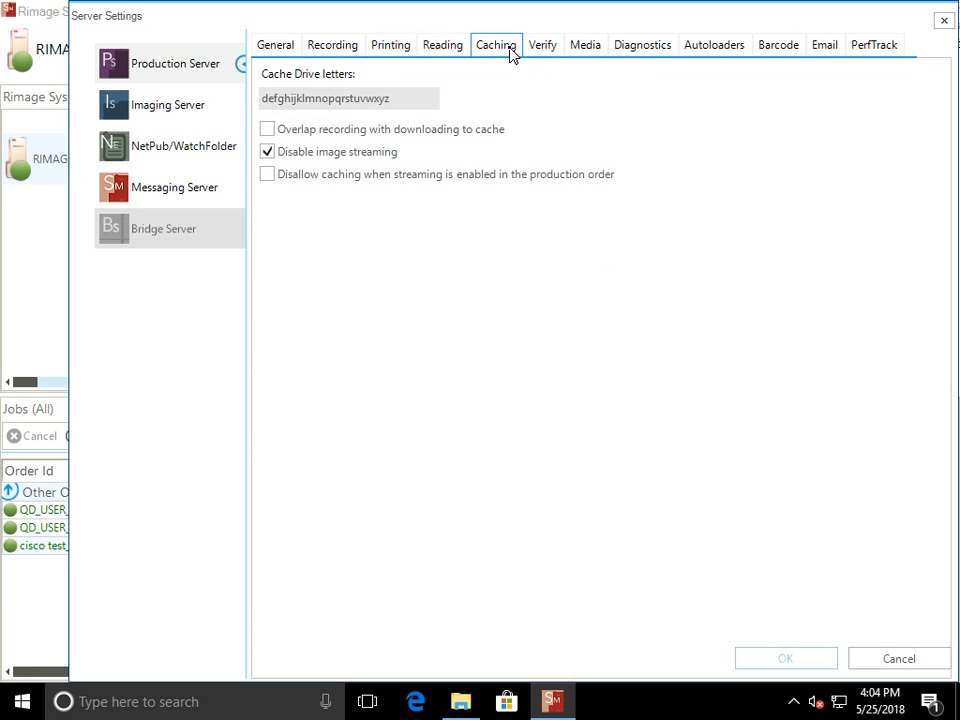
{"action": "left_click", "coordinate": [546, 50]}
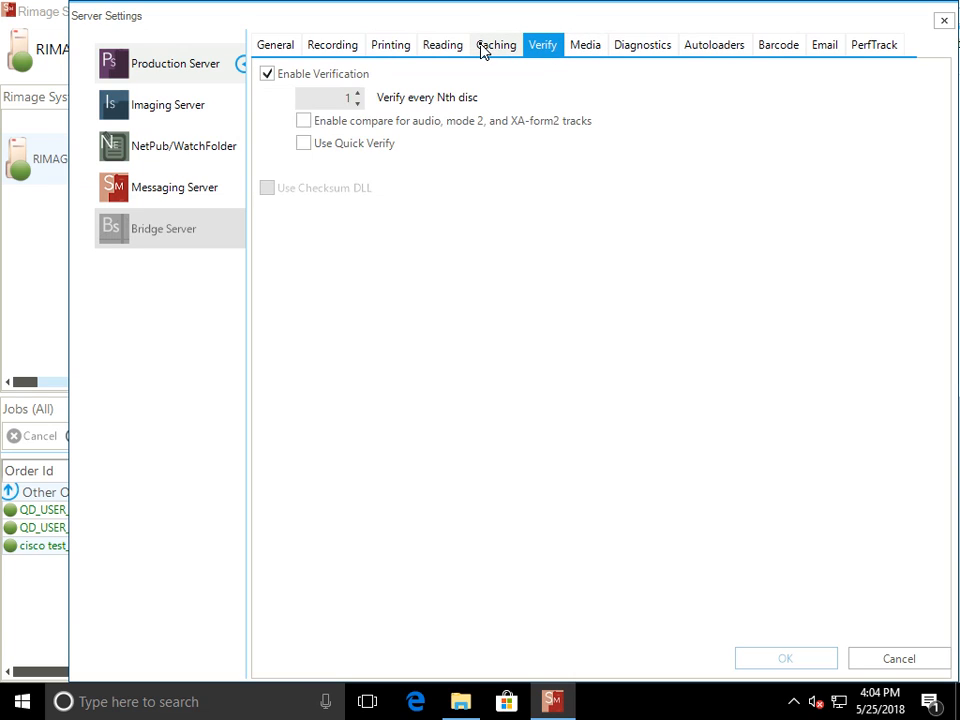
{"action": "left_click", "coordinate": [199, 114]}
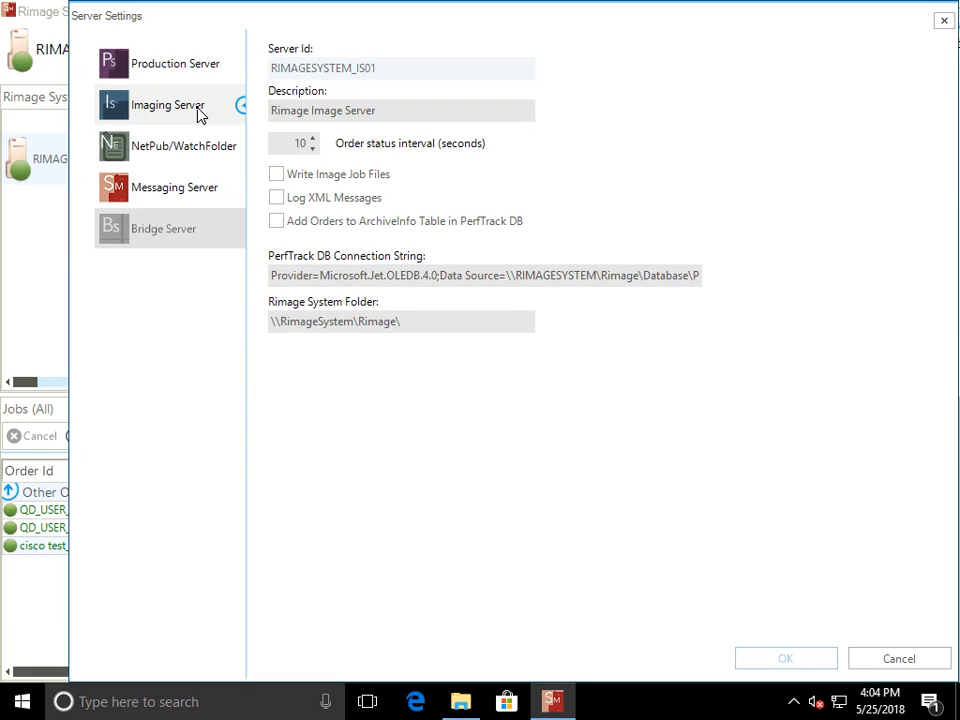
- Disable Automation in the NetPub/WatchFolder server settings and save the change
{"action": "left_click", "coordinate": [155, 148]}
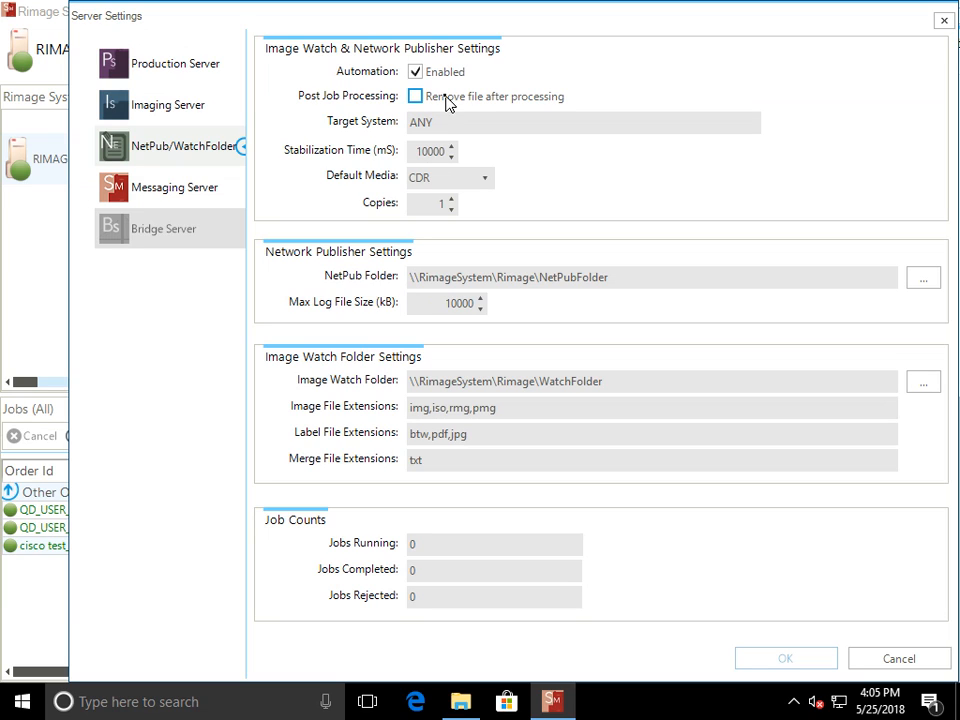
{"action": "left_click", "coordinate": [416, 80]}
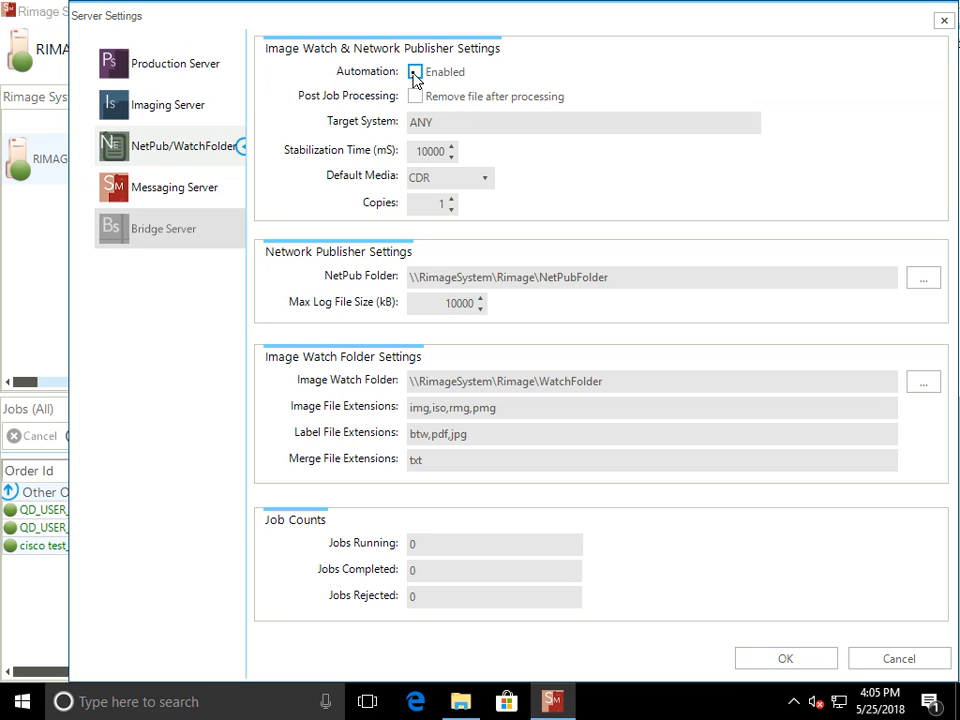
{"action": "left_click", "coordinate": [806, 662]}
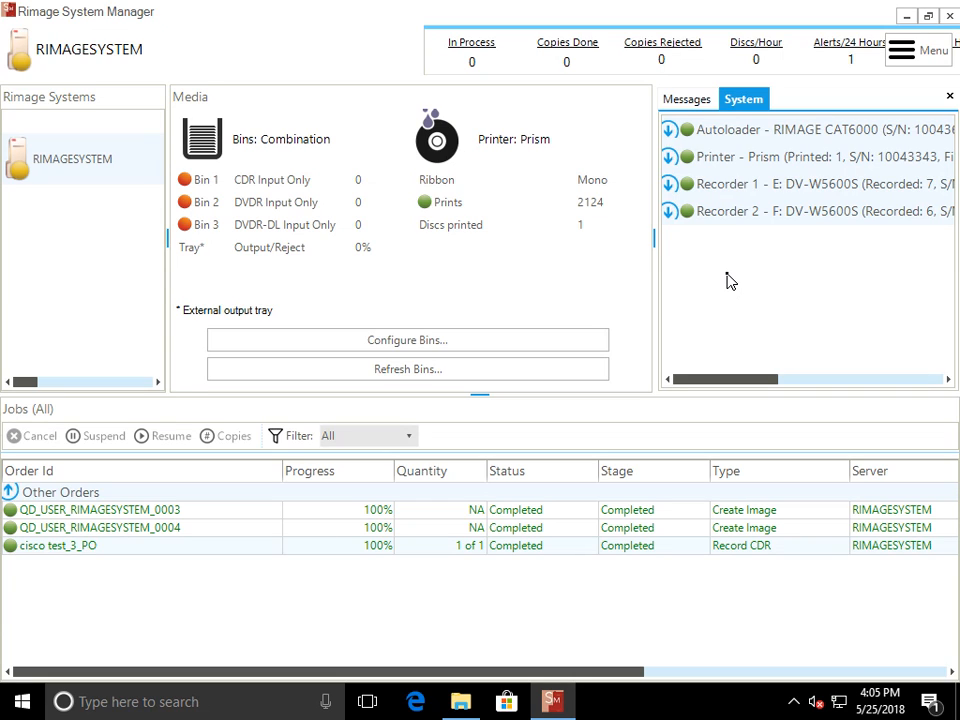
- Reopen the server settings to check the NetPub/WatchFolder and general Production Server options, and close them without changes
{"action": "left_click", "coordinate": [893, 53]}
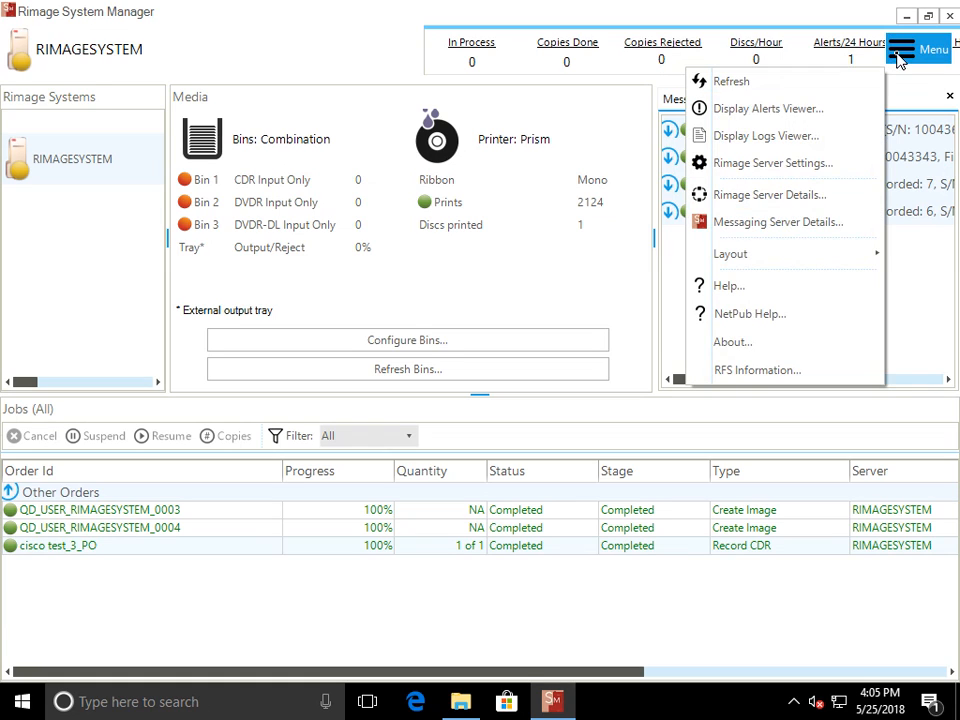
{"action": "left_click", "coordinate": [827, 165]}
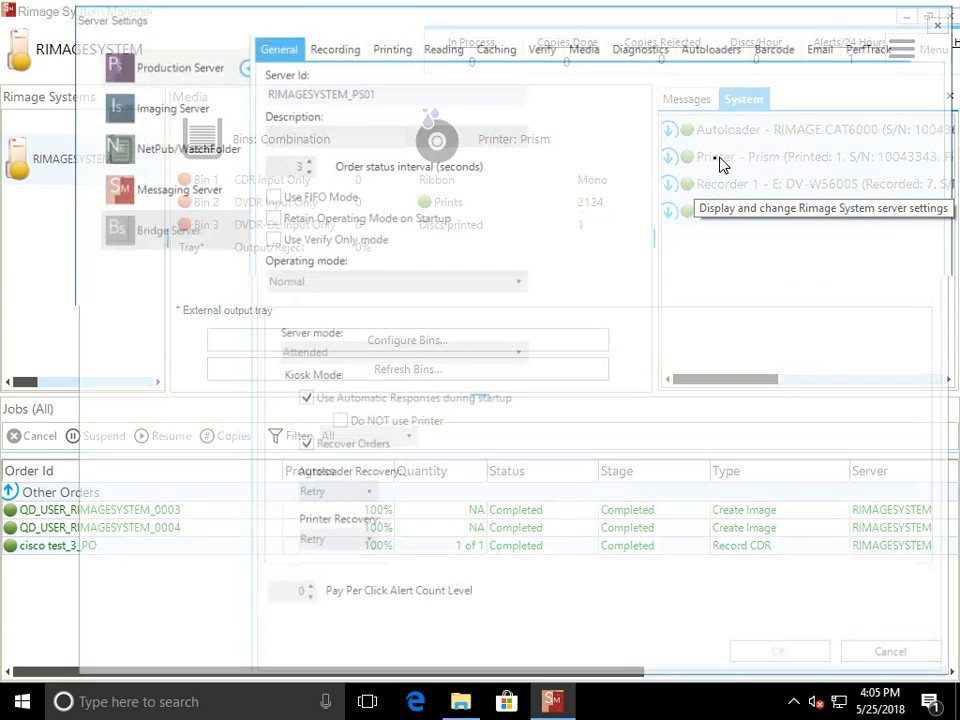
{"action": "left_click", "coordinate": [186, 158]}
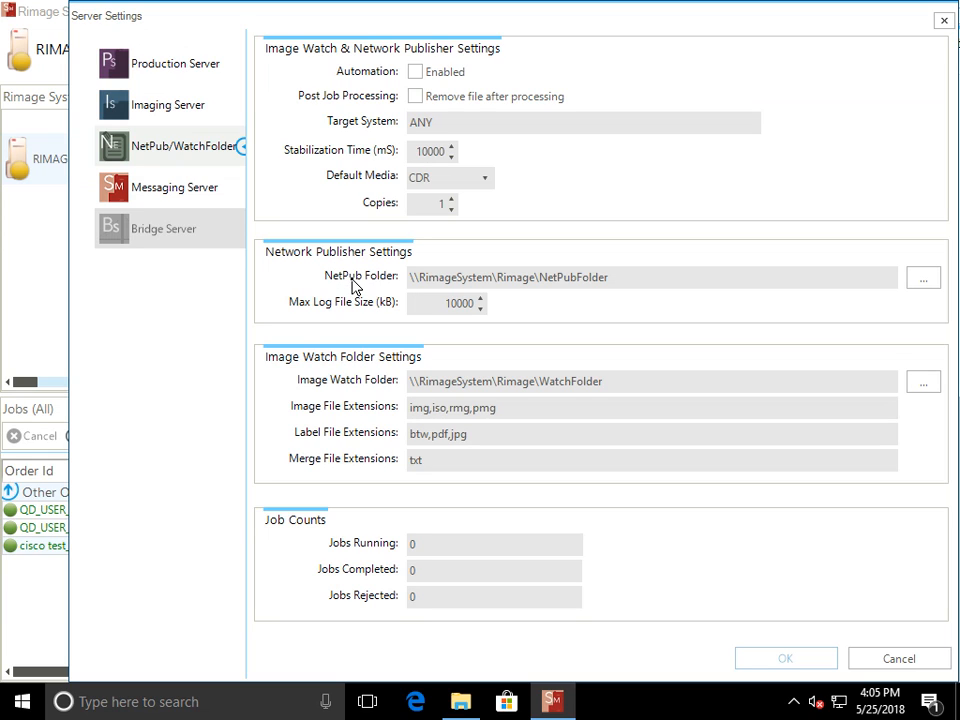
{"action": "left_click", "coordinate": [187, 67]}
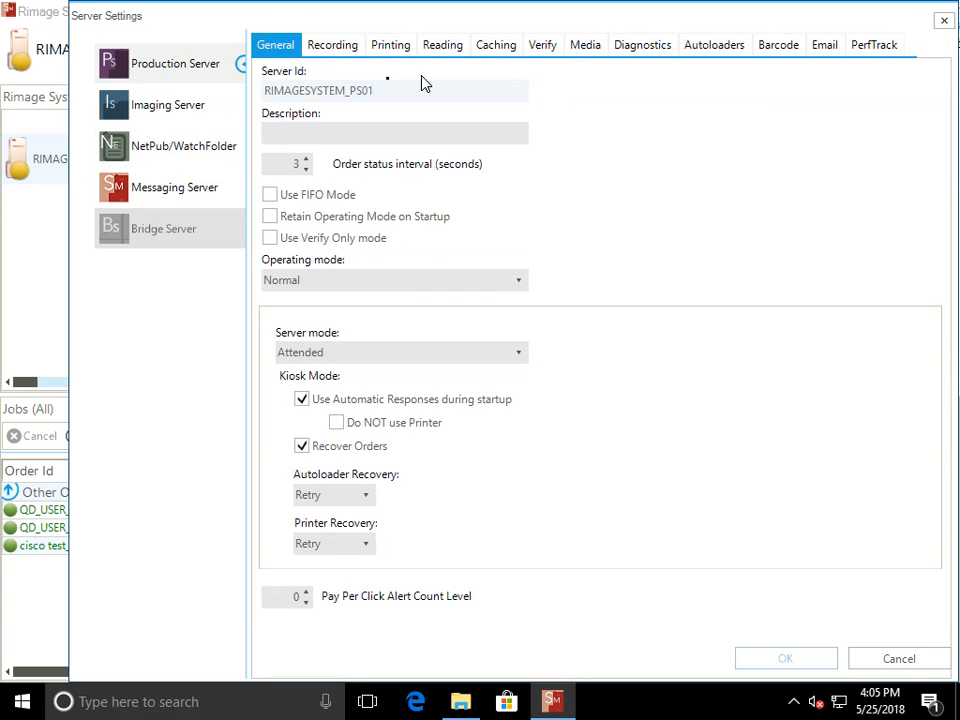
{"action": "left_click", "coordinate": [941, 21]}
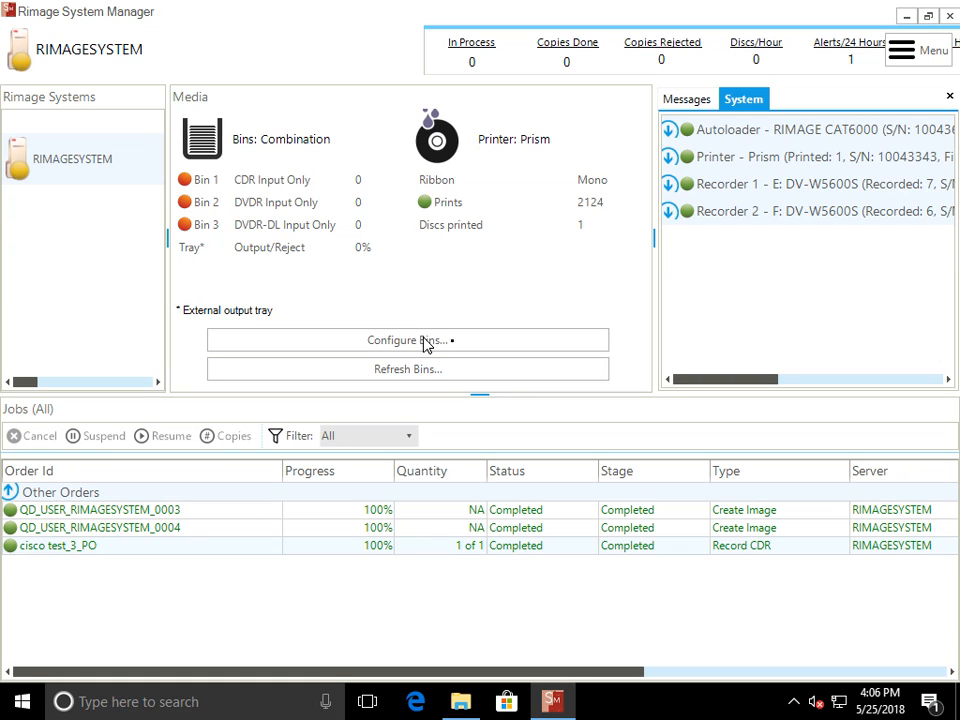
- Configure the bins with the Combination media type and Bin 1 as CDR Input Only, trying the CDR media type on the way
{"action": "left_click", "coordinate": [496, 342]}
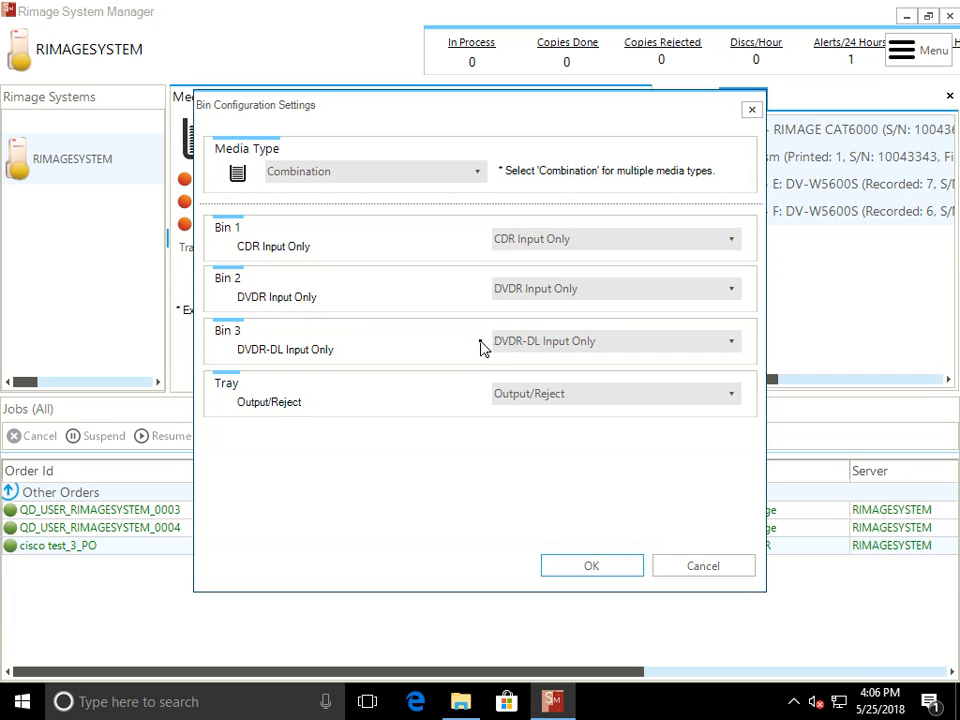
{"action": "left_click", "coordinate": [558, 243]}
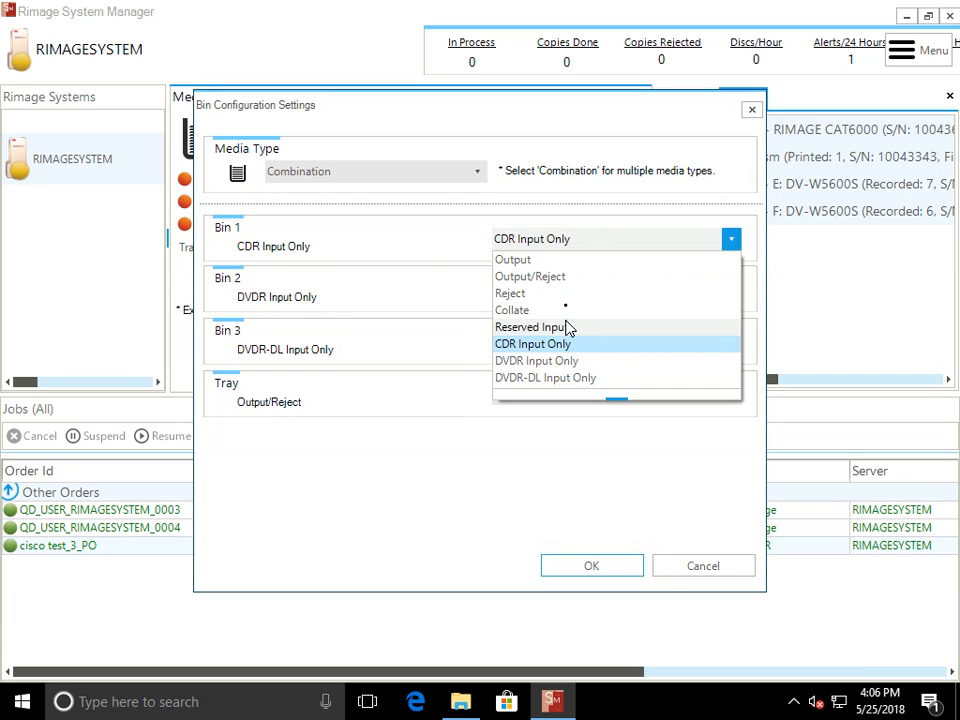
{"action": "left_click", "coordinate": [541, 349]}
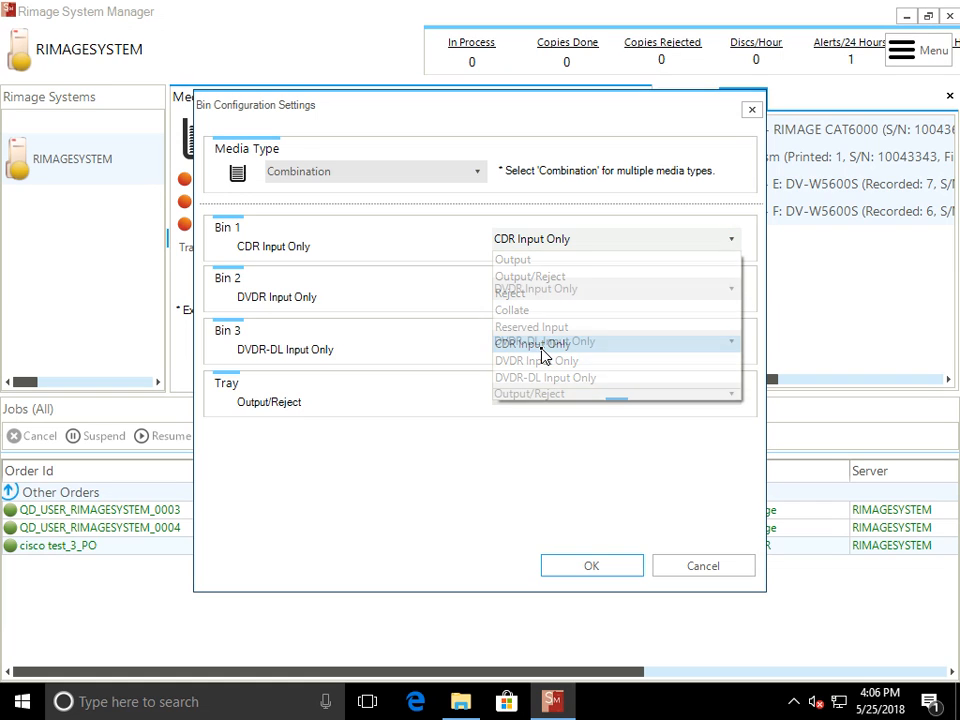
{"action": "left_click", "coordinate": [395, 174]}
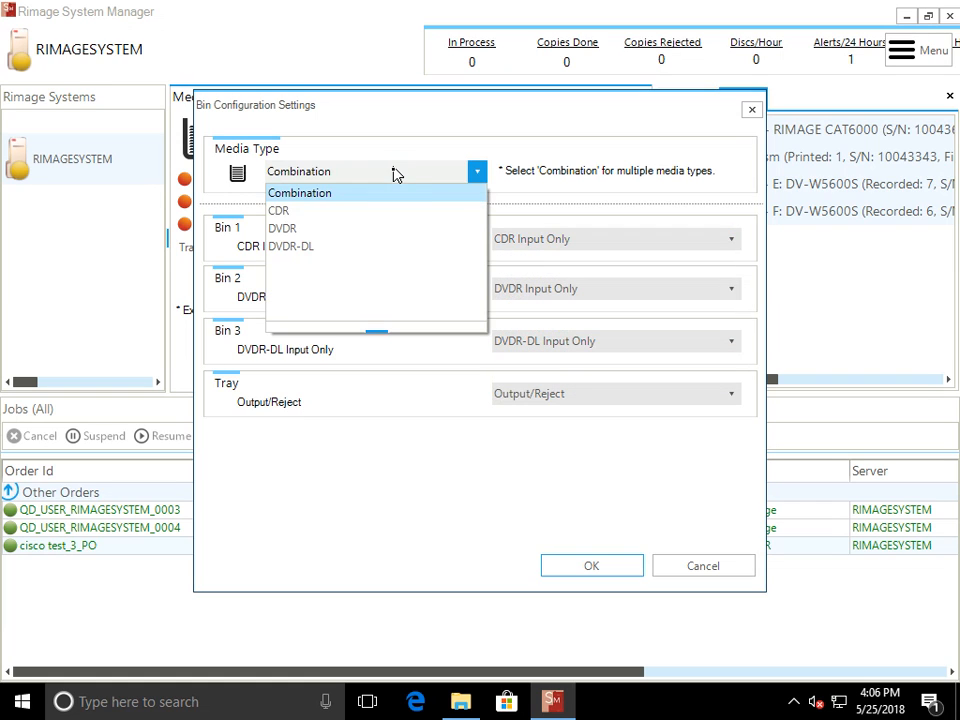
{"action": "left_click", "coordinate": [346, 212]}
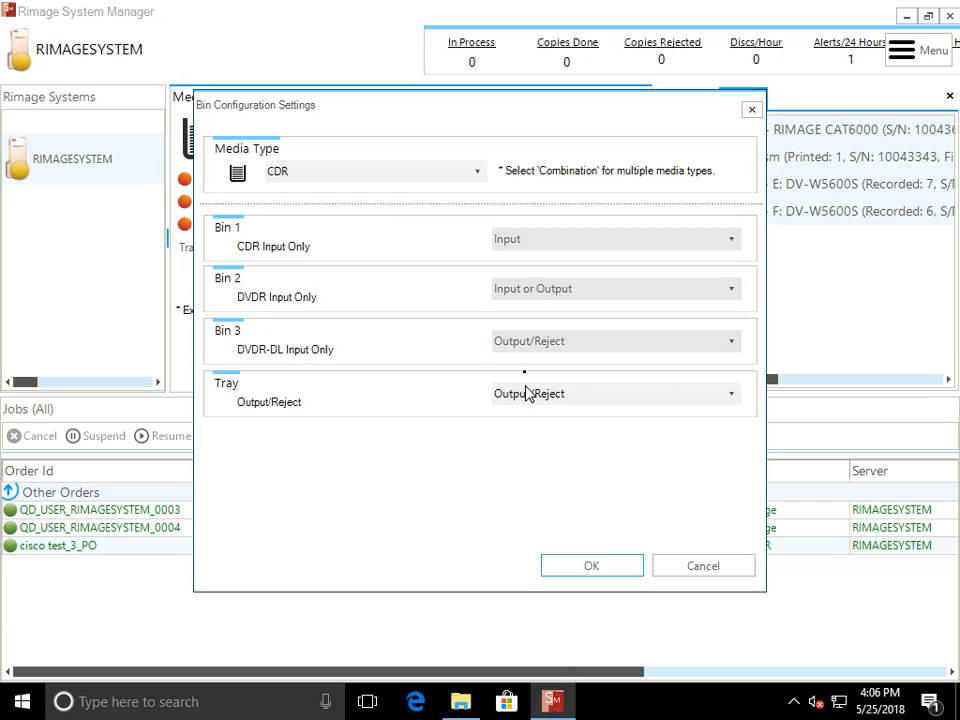
{"action": "left_click", "coordinate": [362, 176]}
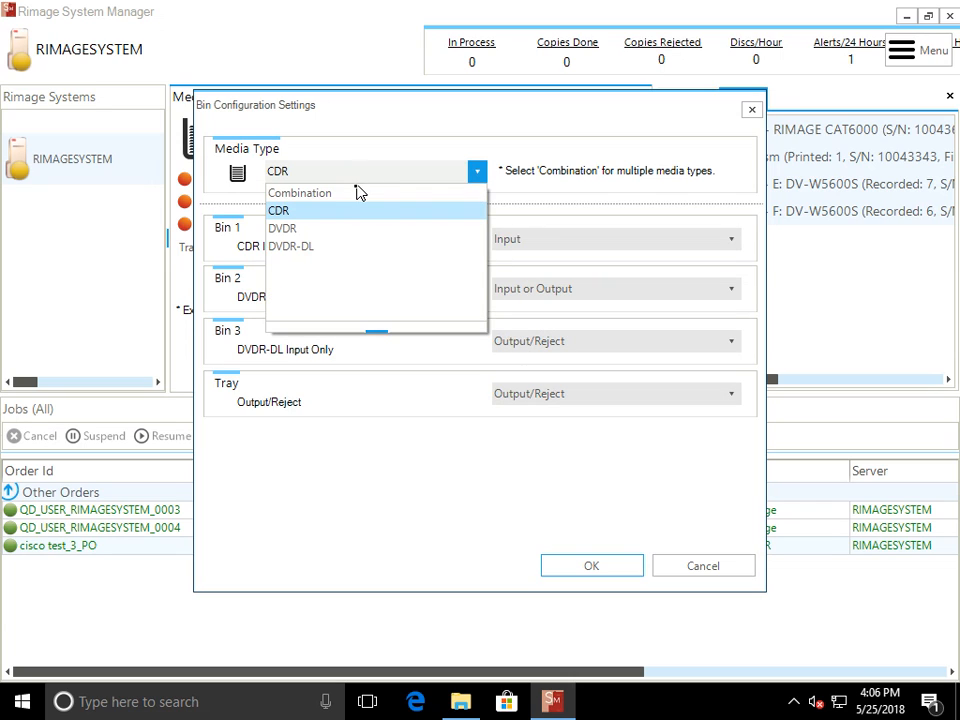
{"action": "left_click", "coordinate": [339, 194]}
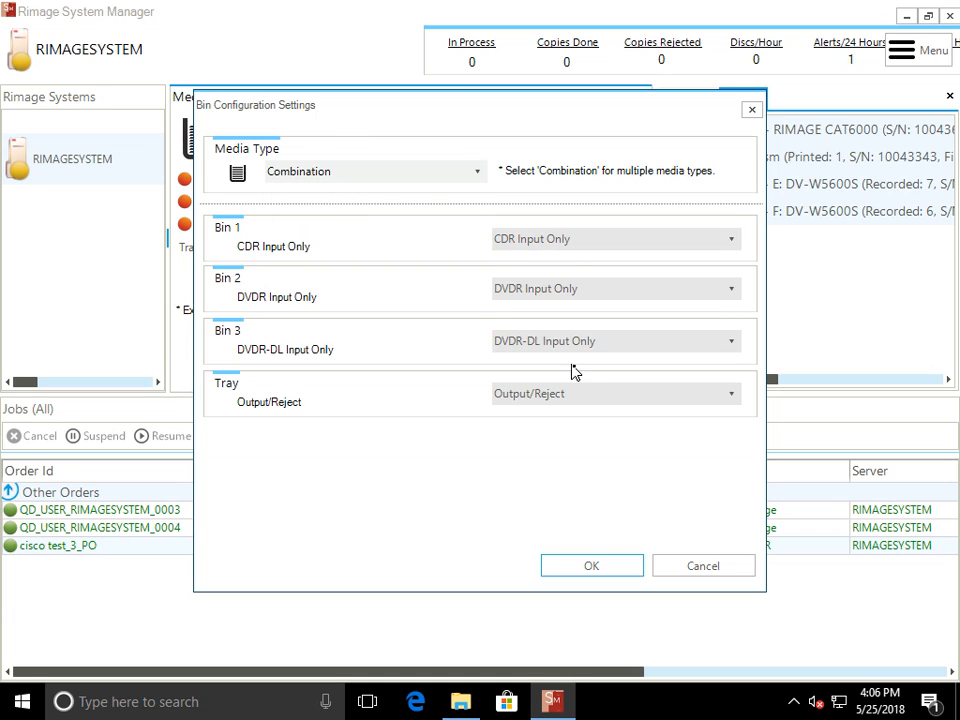
{"action": "left_click", "coordinate": [591, 568]}
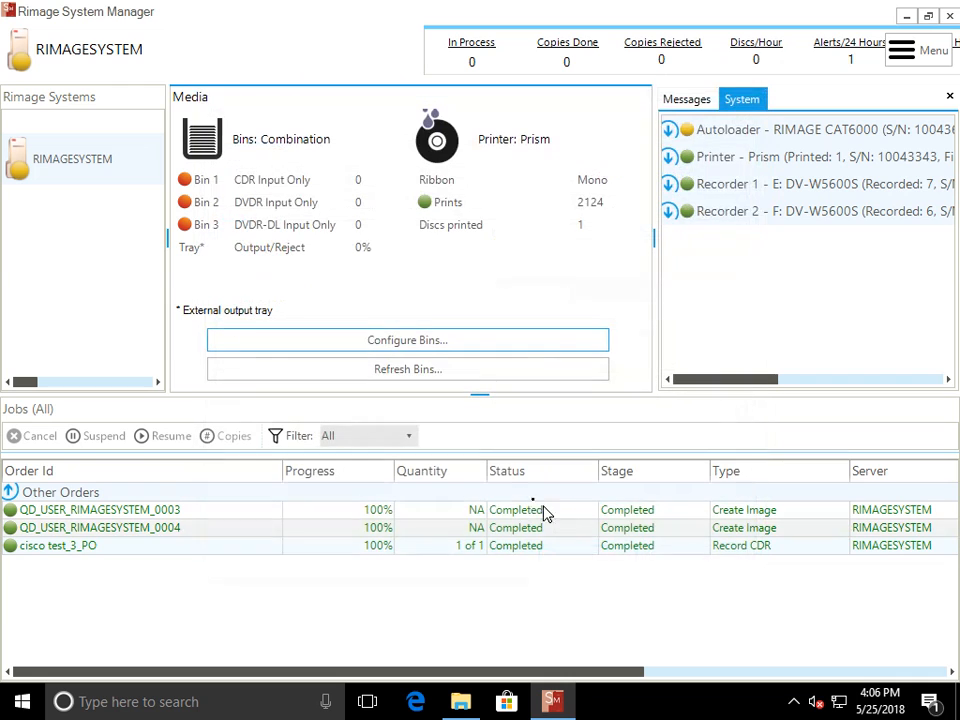
- Refresh the input bins on RIMAGESYSTEM and dismiss the alert notification
{"action": "left_click", "coordinate": [459, 372]}
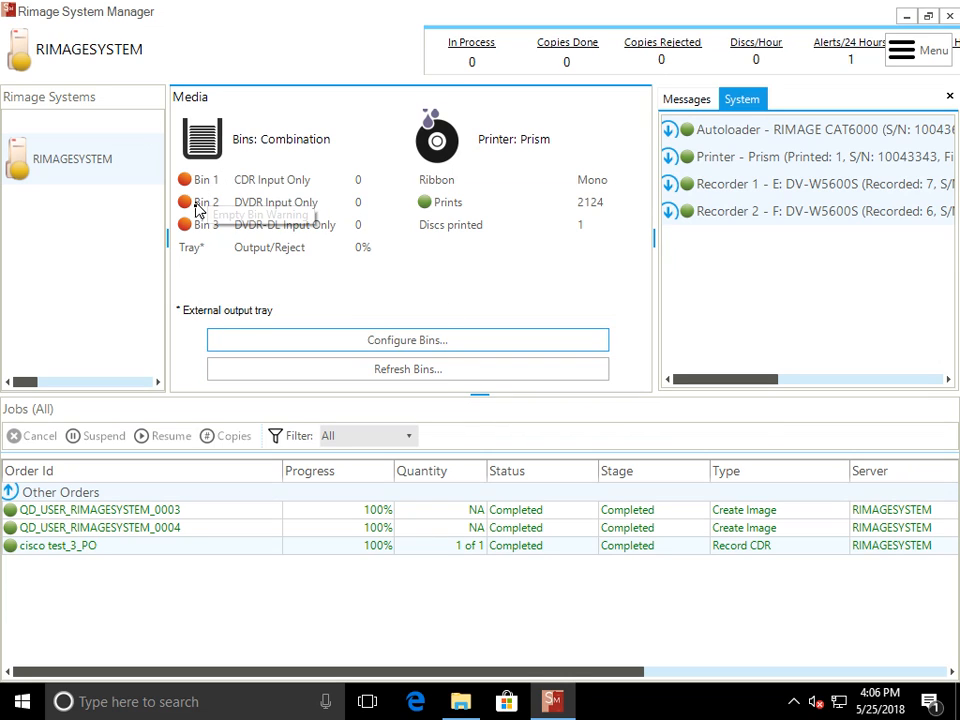
{"action": "left_click", "coordinate": [453, 378]}
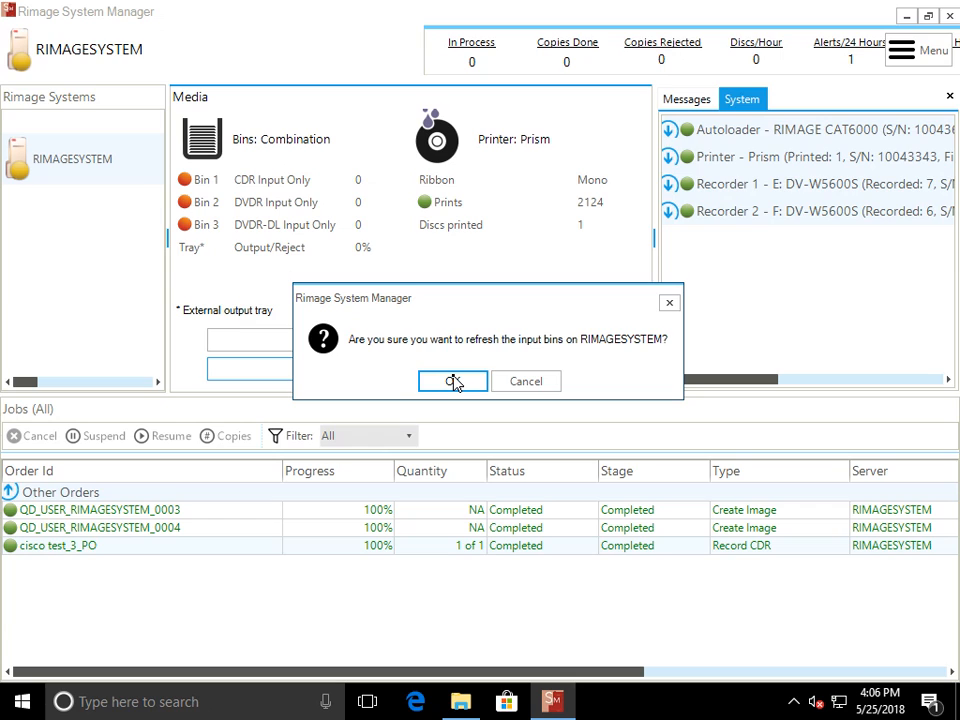
{"action": "left_click", "coordinate": [443, 386]}
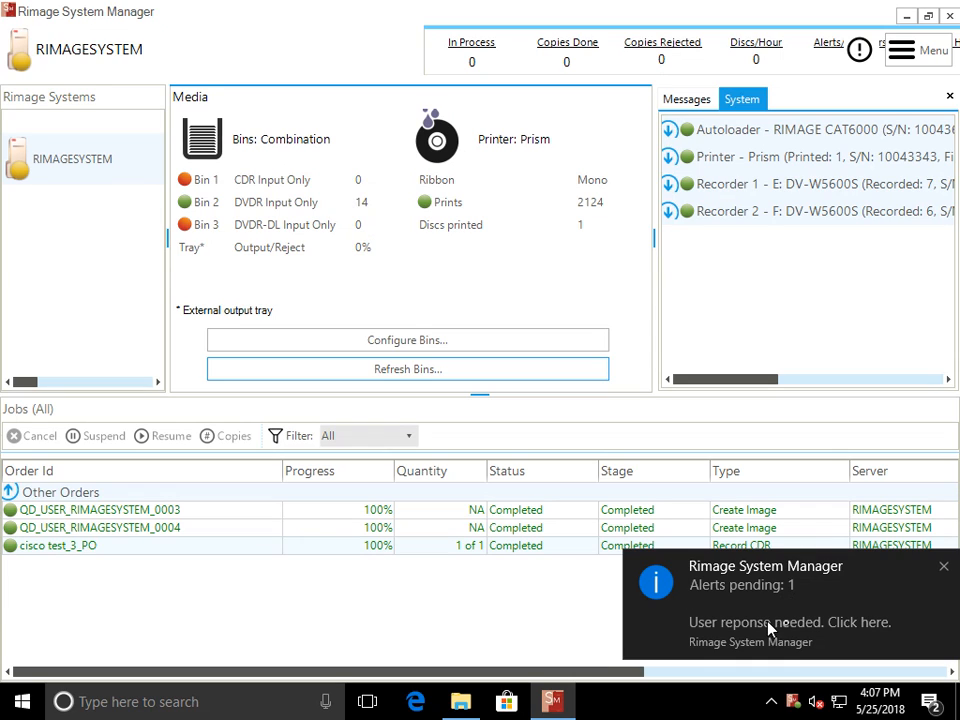
{"action": "left_click", "coordinate": [942, 568]}
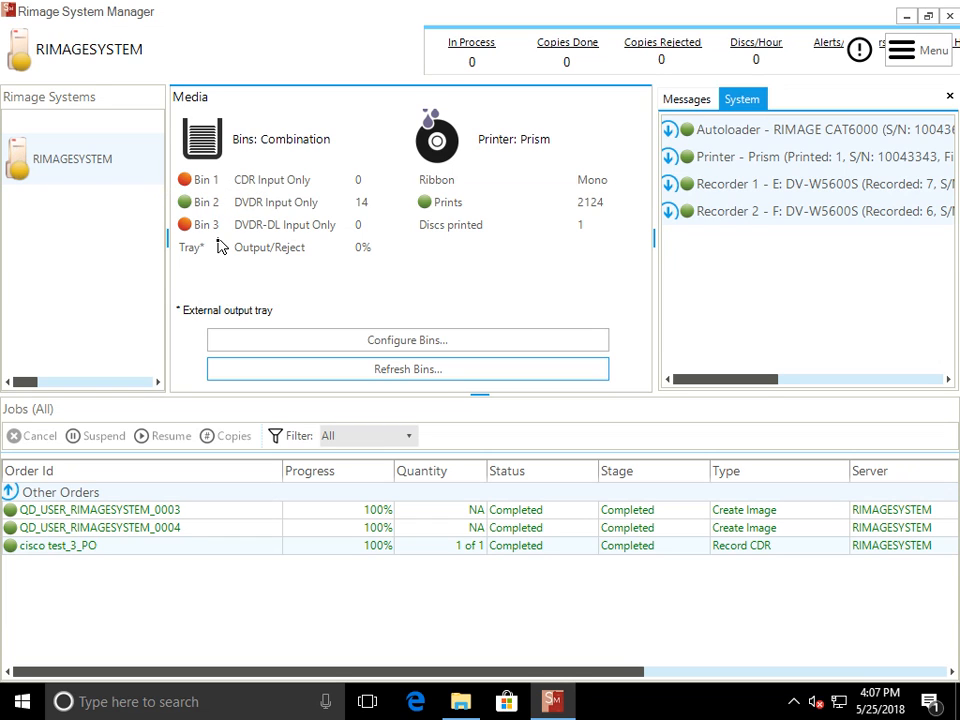
- Check the system messages again and return to the device status list to inspect the Bin 1 status
{"action": "left_click", "coordinate": [688, 99]}
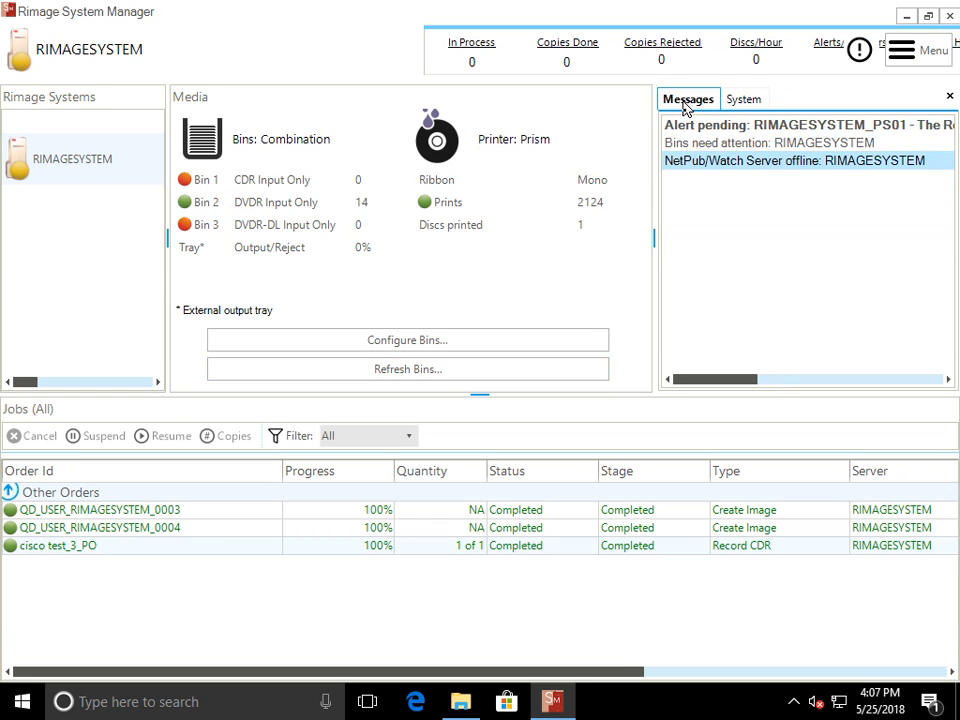
{"action": "left_click", "coordinate": [740, 100]}
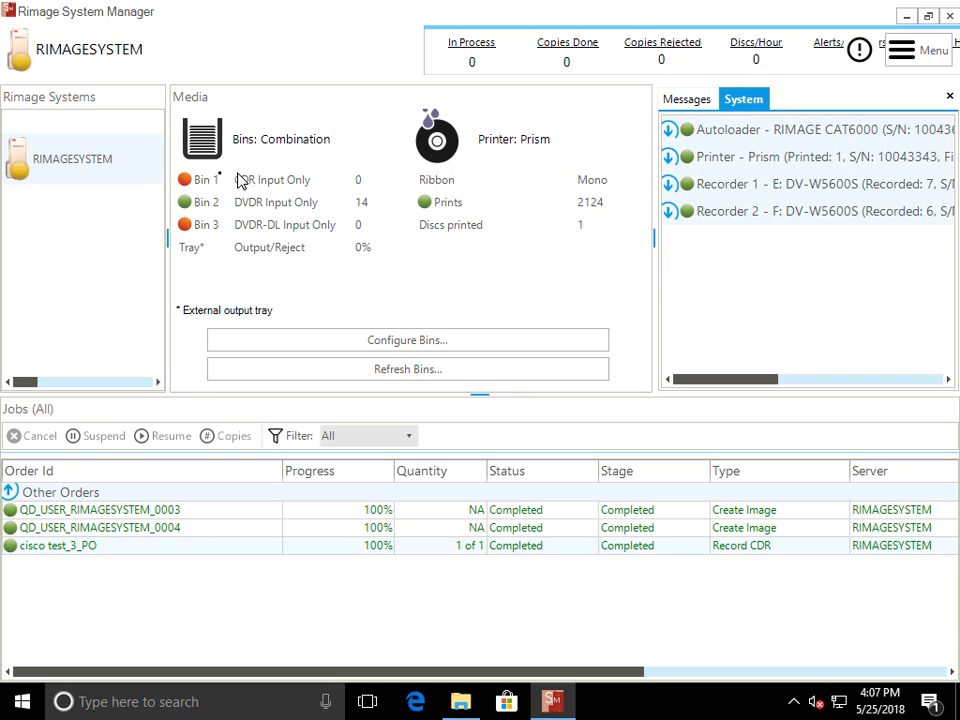
{"action": "mouse_move", "coordinate": [205, 190]}
- Check the RIMAGESYSTEM server's status and resume the server
{"action": "mouse_move", "coordinate": [75, 162]}
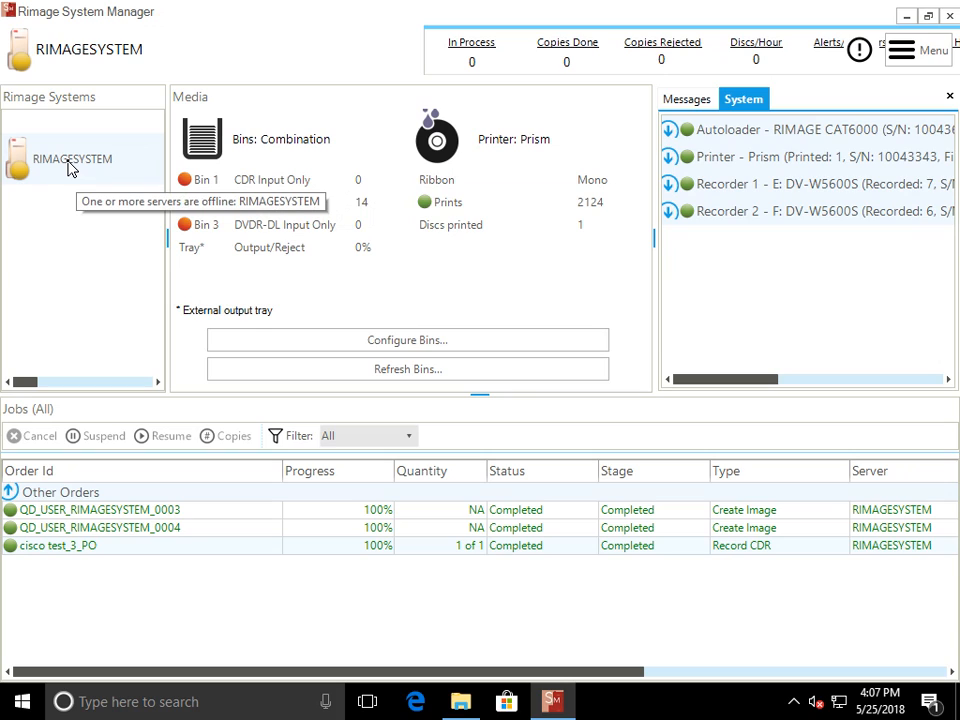
{"action": "right_click", "coordinate": [70, 163]}
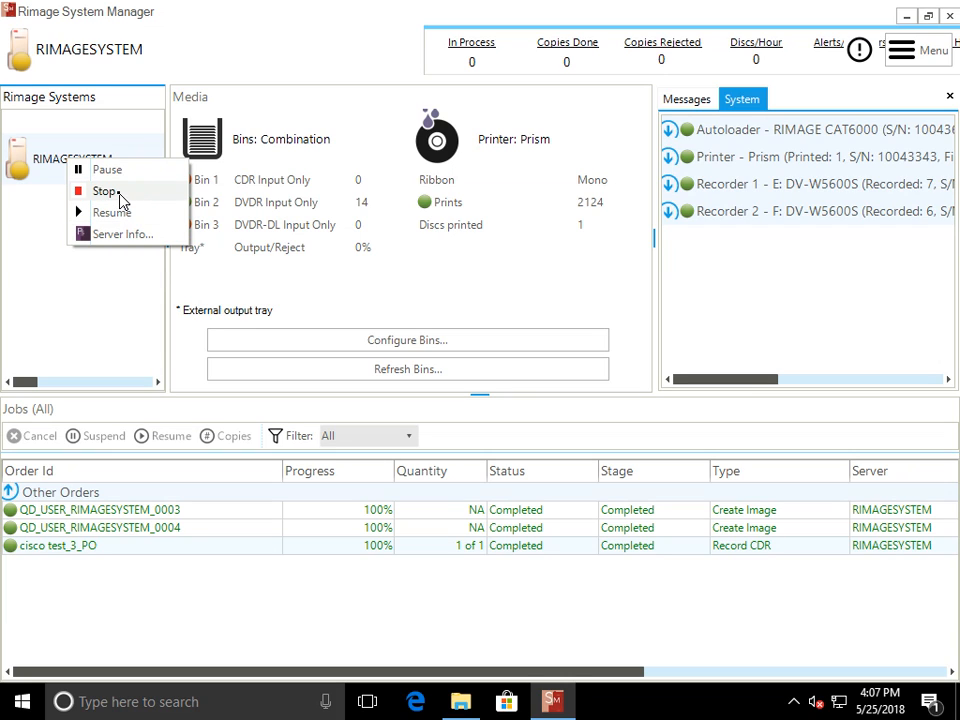
{"action": "left_click", "coordinate": [112, 216]}
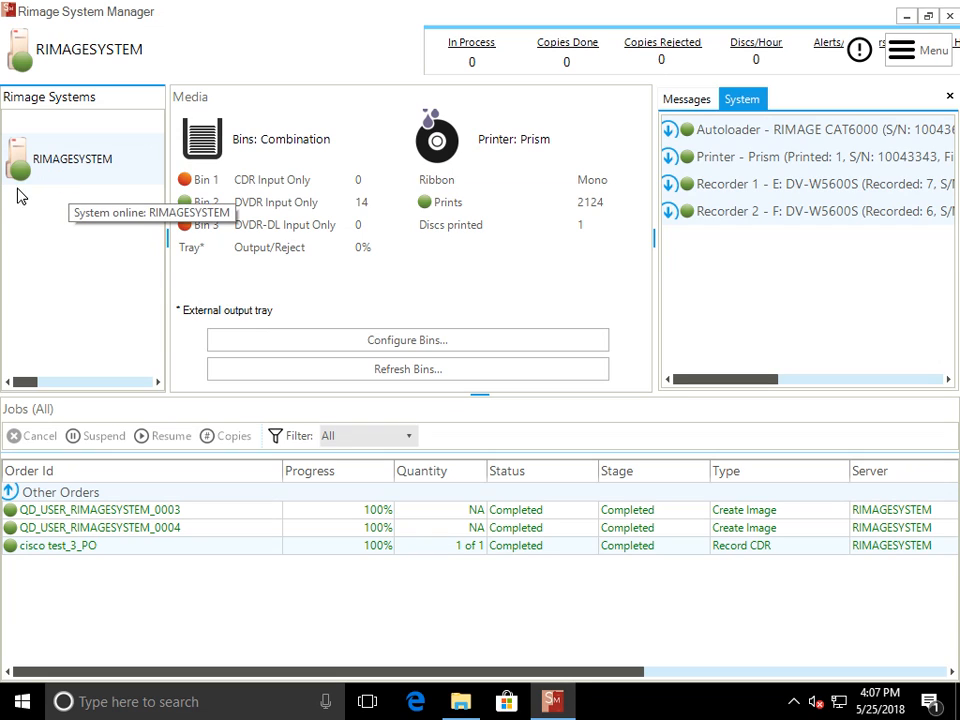
- Pause the RIMAGESYSTEM server and resume it
{"action": "right_click", "coordinate": [70, 172]}
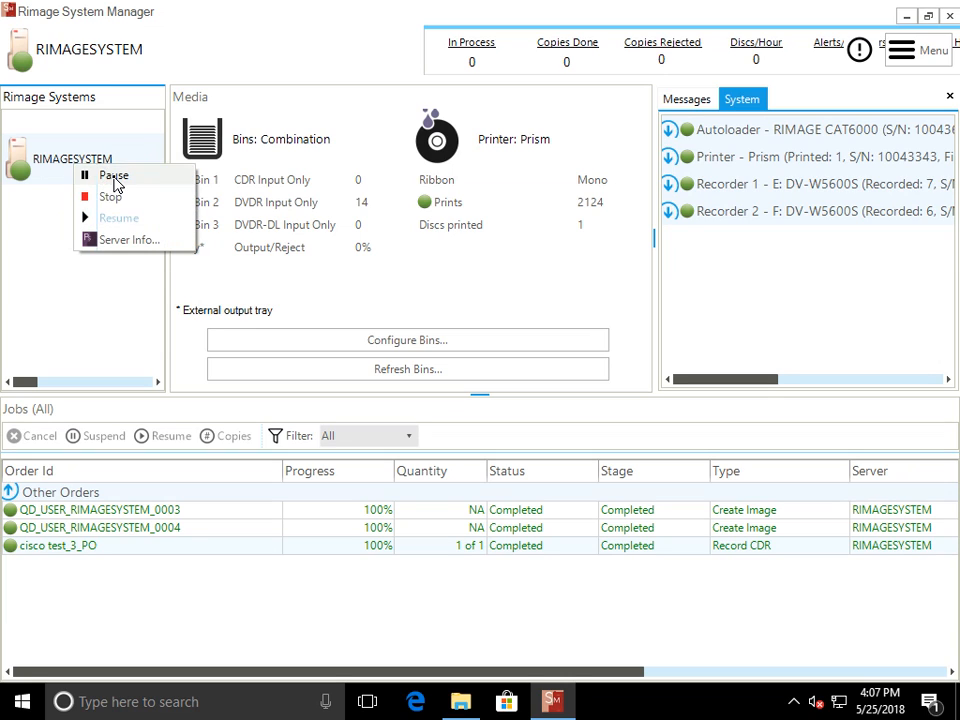
{"action": "left_click", "coordinate": [114, 180]}
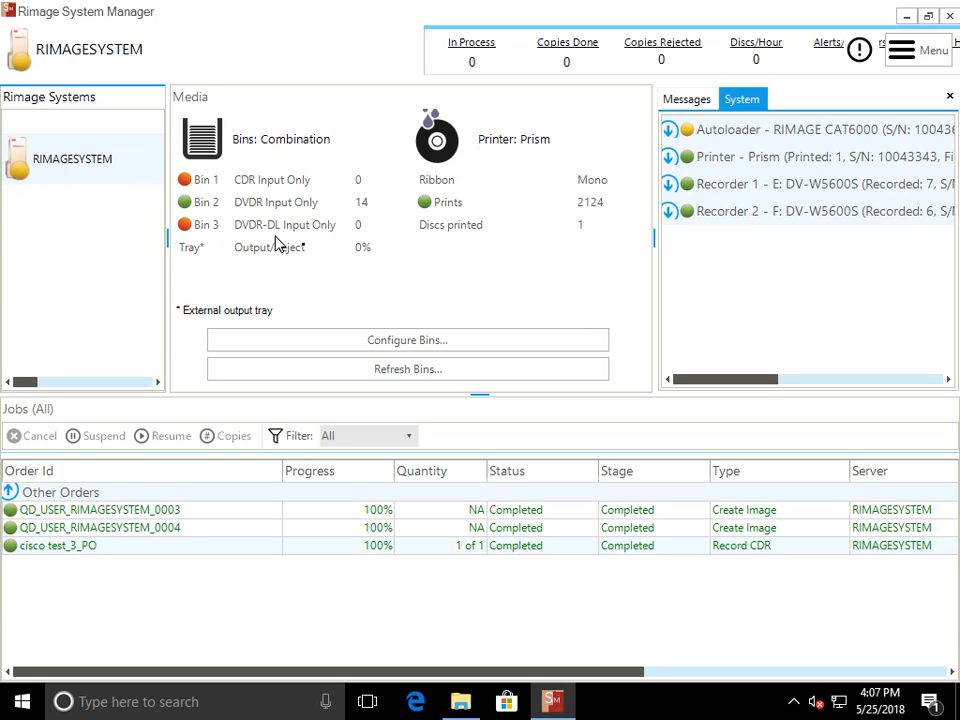
{"action": "right_click", "coordinate": [100, 157]}
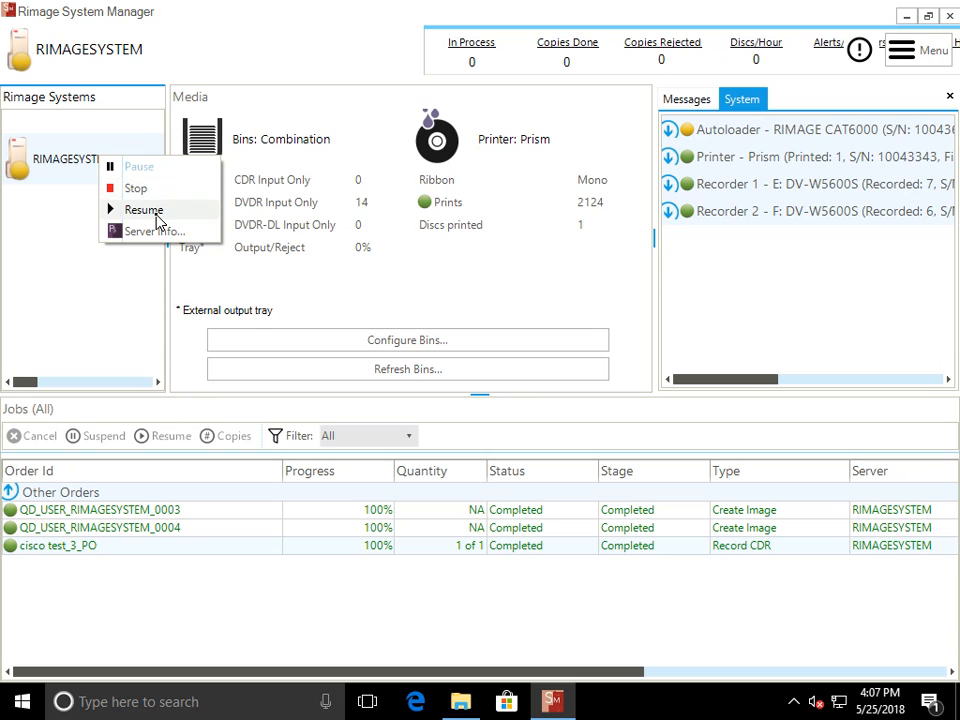
{"action": "left_click", "coordinate": [145, 210]}
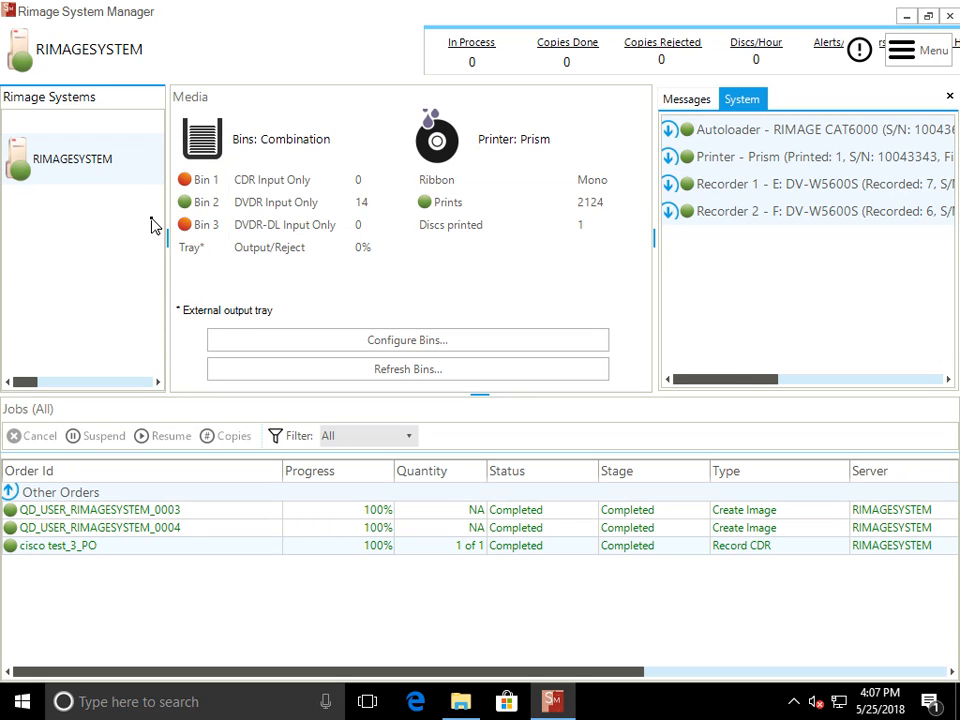
- Stop the RIMAGESYSTEM server immediately, confirming the stop
{"action": "right_click", "coordinate": [88, 160]}
{"action": "left_click", "coordinate": [140, 183]}
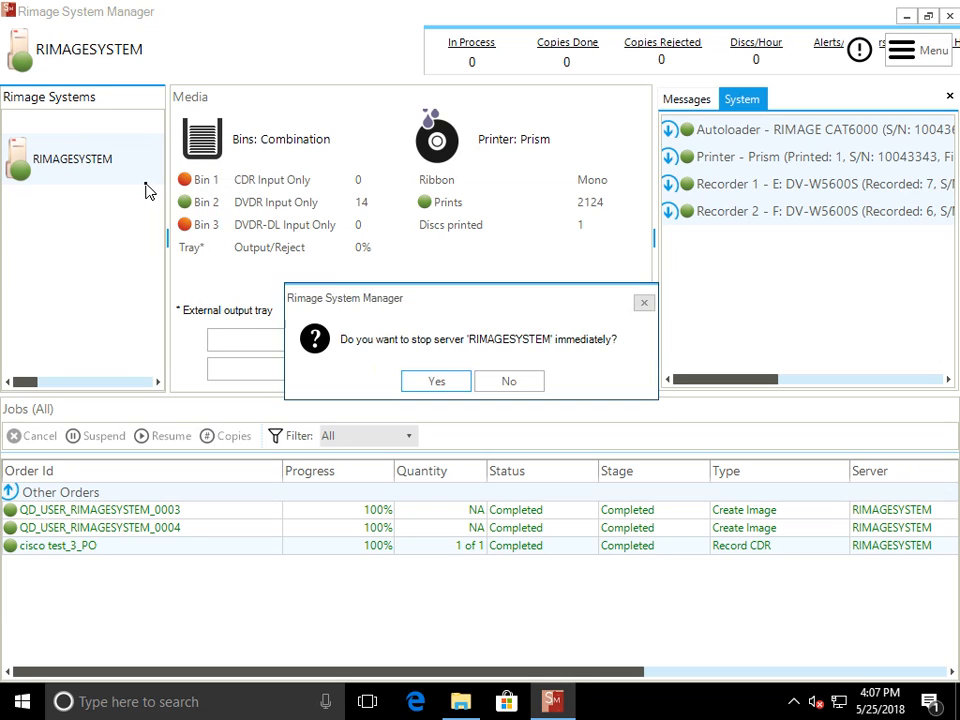
{"action": "left_click", "coordinate": [431, 388]}
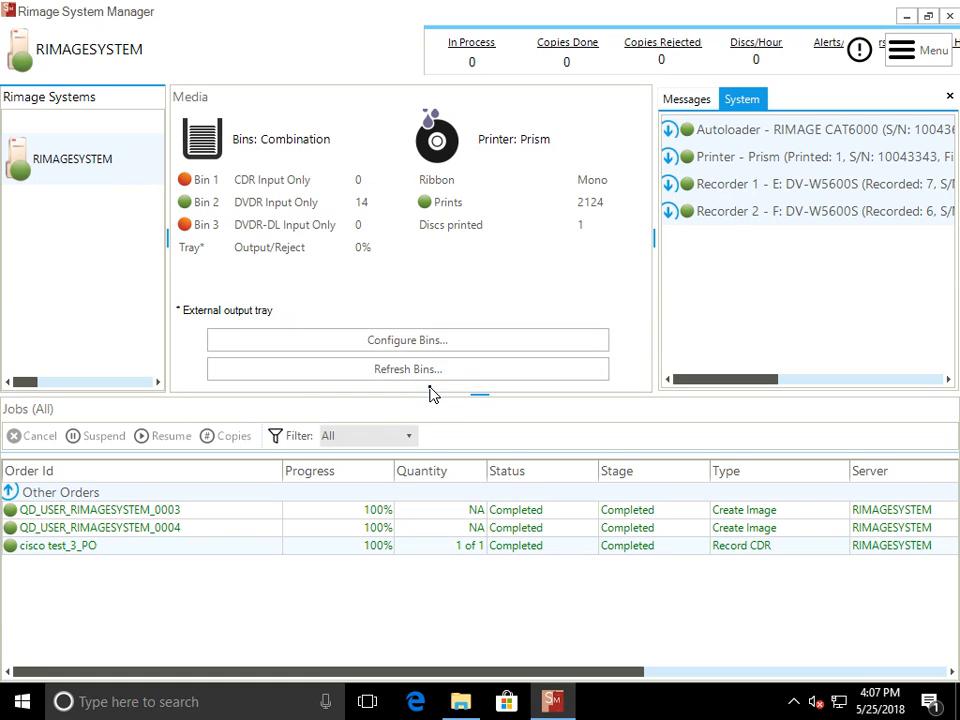
- Resume the stopped RIMAGESYSTEM server, repeating the resume command from the system's header controls
{"action": "right_click", "coordinate": [55, 176]}
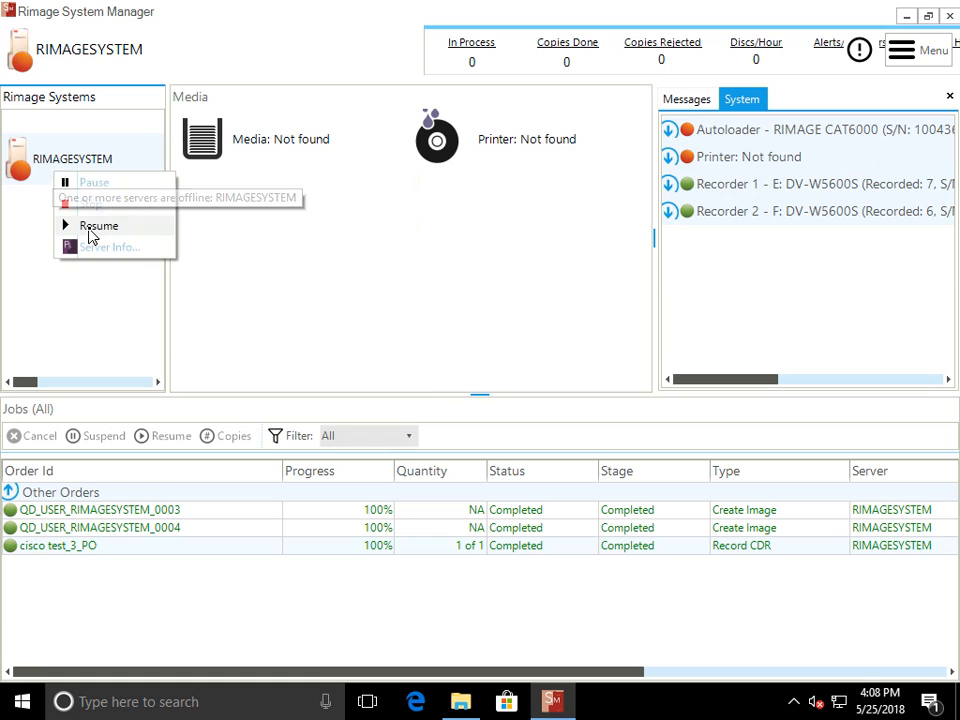
{"action": "left_click", "coordinate": [102, 226]}
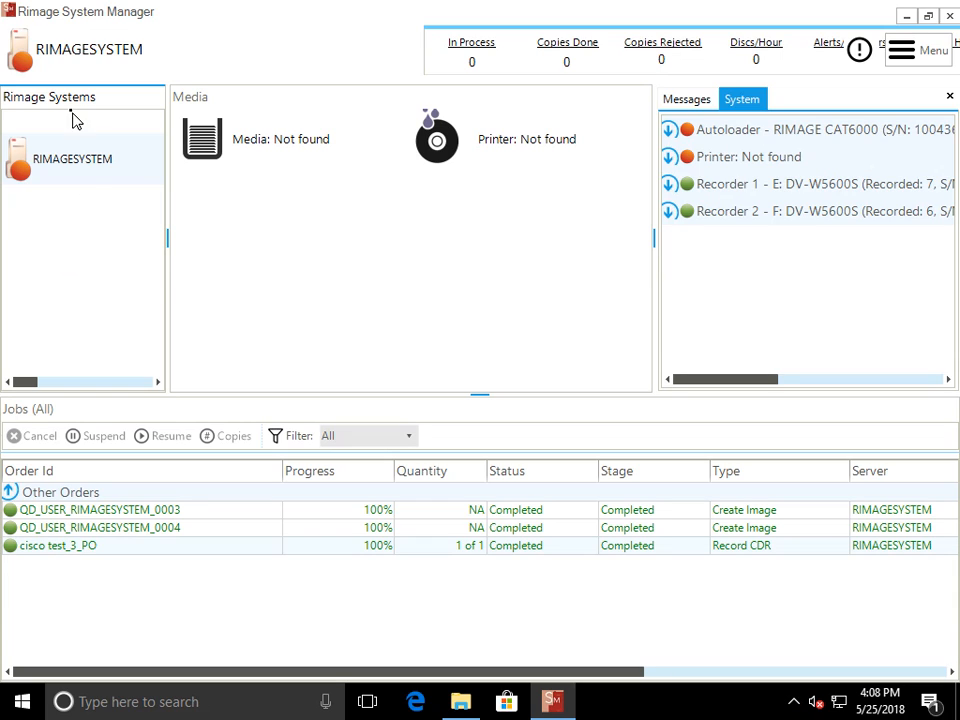
{"action": "left_click", "coordinate": [66, 42]}
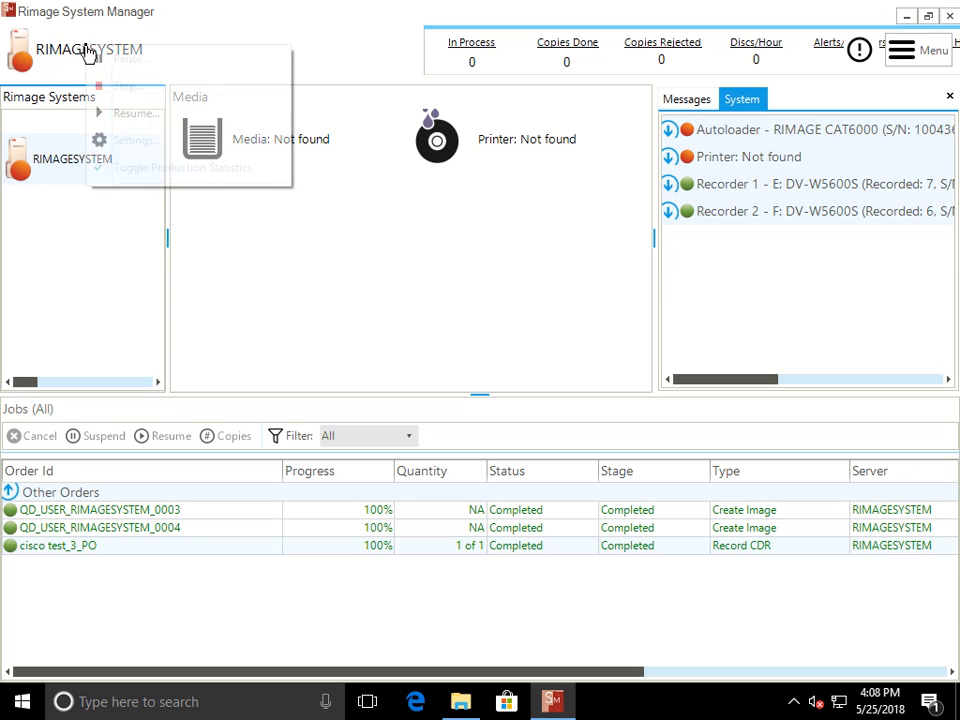
{"action": "left_click", "coordinate": [125, 113]}
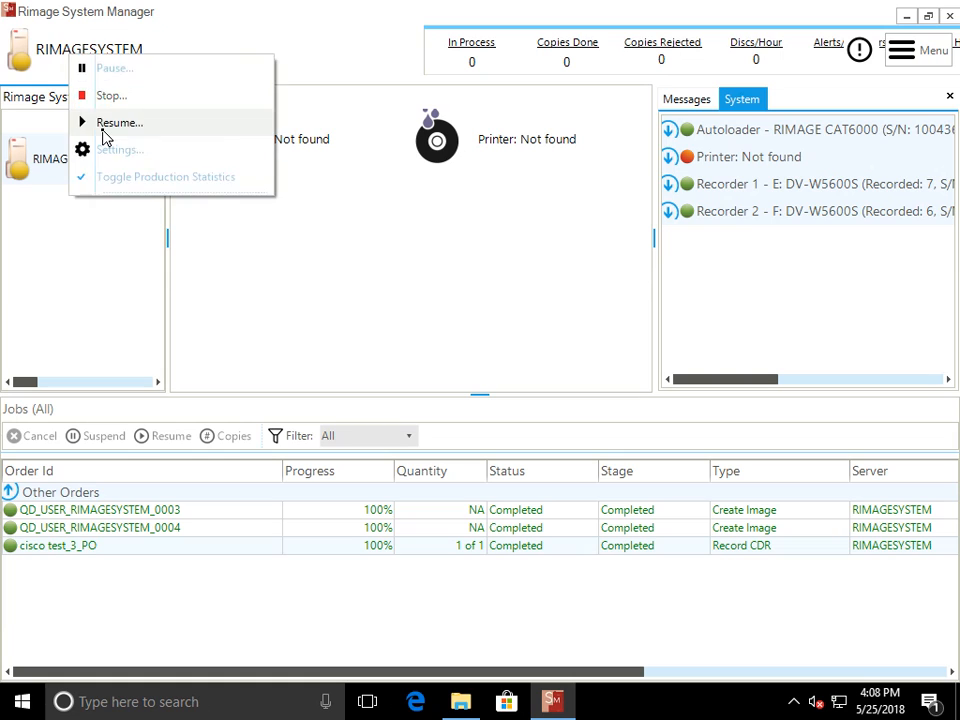
{"action": "left_click", "coordinate": [102, 128]}
- Check whether the Production Server settings are available while RIMAGESYSTEM restarts, and close the server settings without changes
{"action": "left_click", "coordinate": [67, 43]}
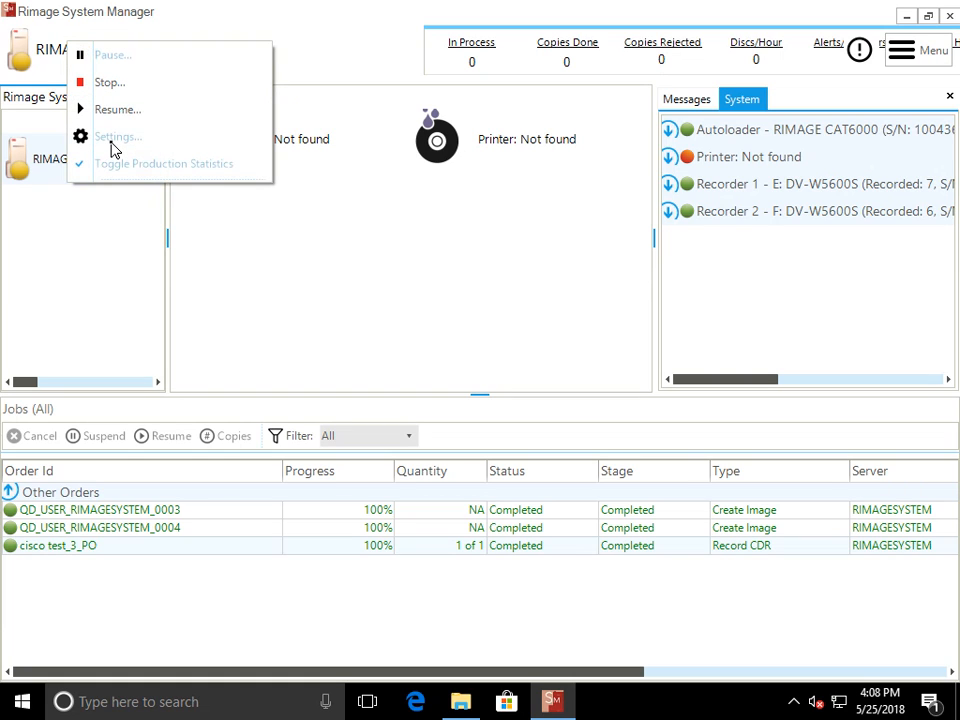
{"action": "left_click", "coordinate": [908, 52]}
{"action": "left_click", "coordinate": [770, 165]}
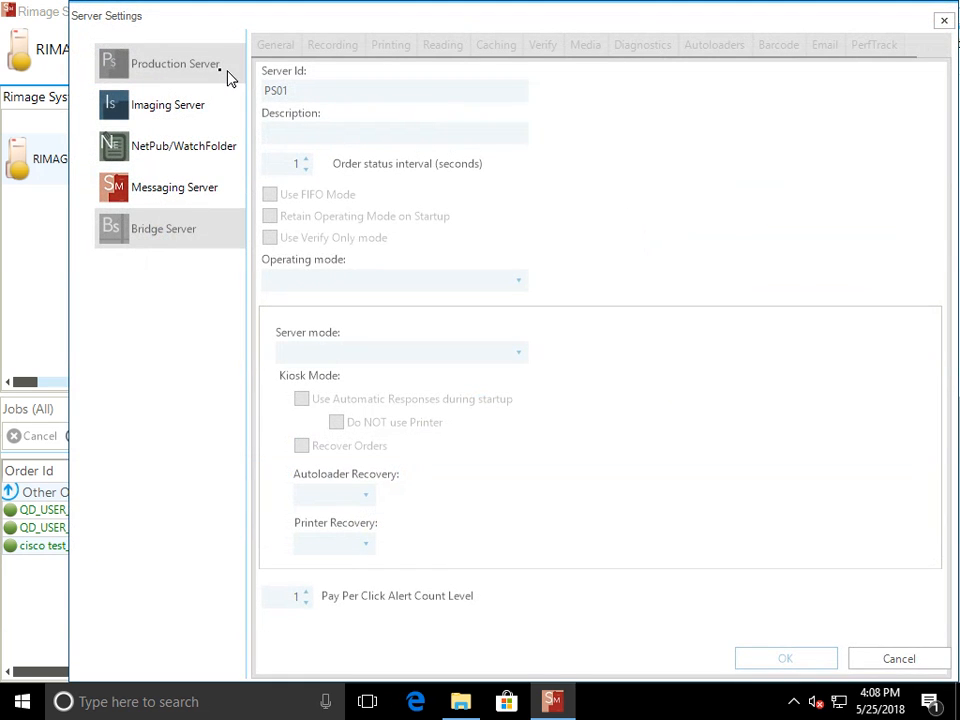
{"action": "left_click", "coordinate": [941, 20]}
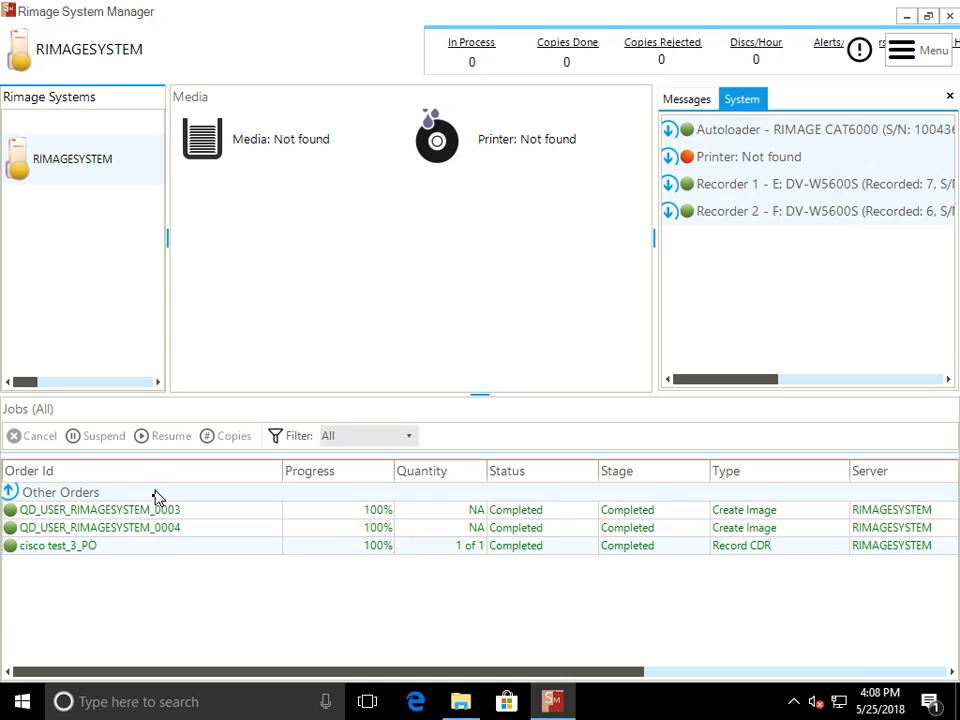
- Inspect the job actions and filter options for cisco test_3_PO without applying any, and select each listed job in turn
{"action": "right_click", "coordinate": [130, 512]}
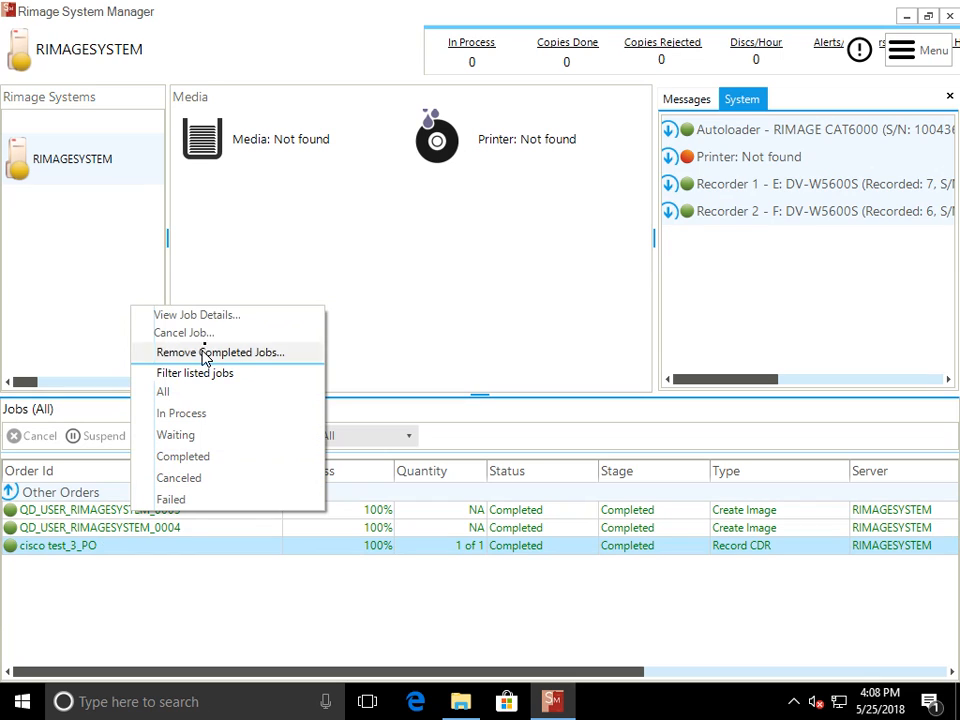
{"action": "left_click", "coordinate": [135, 614]}
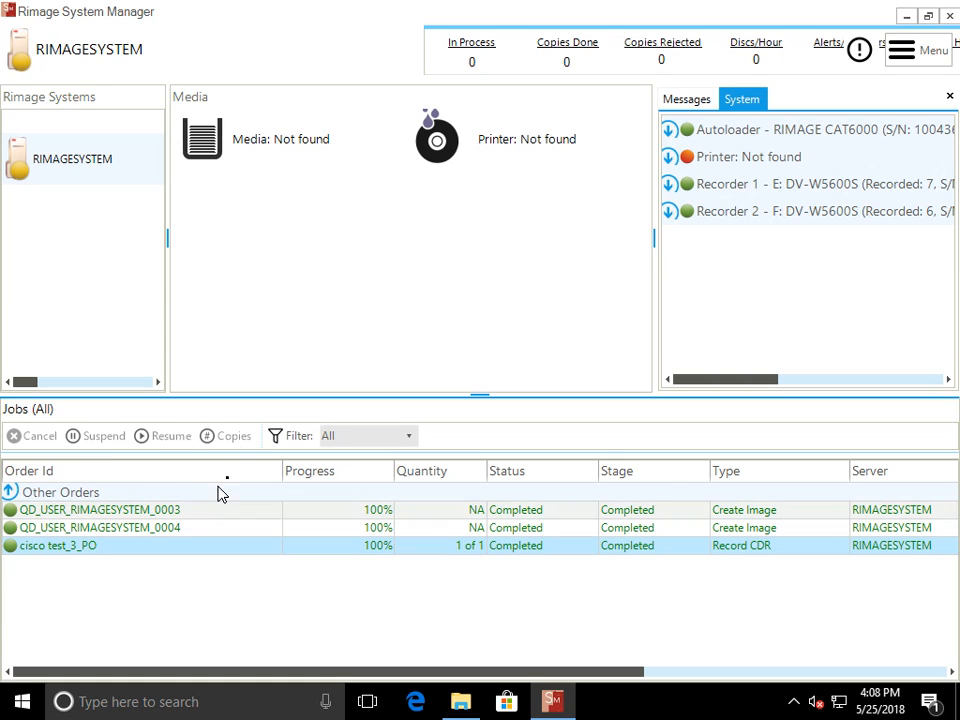
{"action": "left_click", "coordinate": [190, 512]}
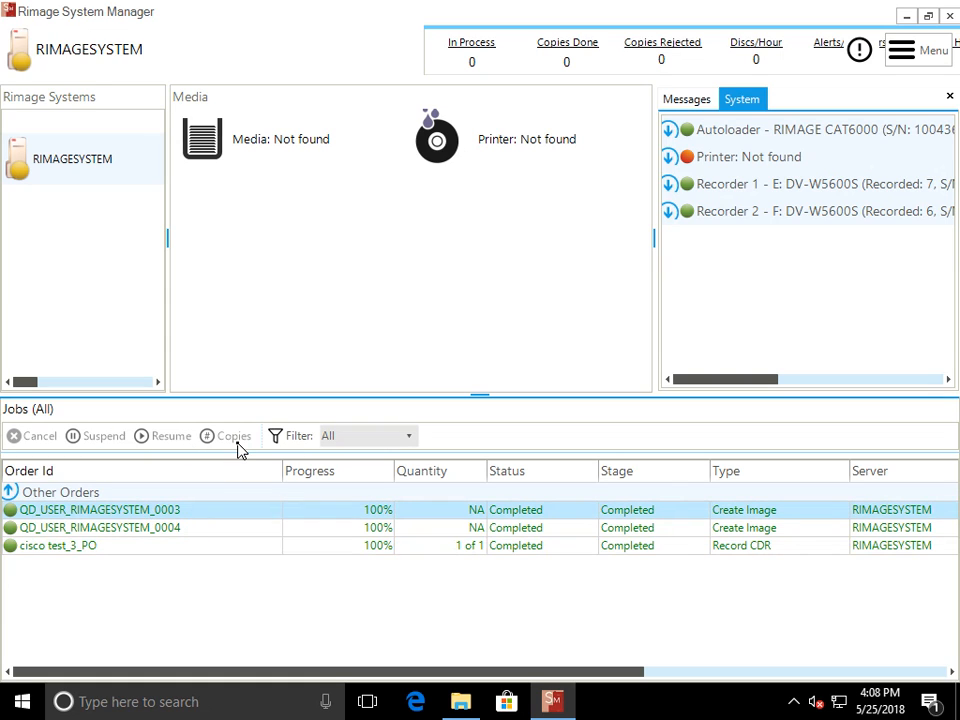
{"action": "left_click", "coordinate": [140, 530]}
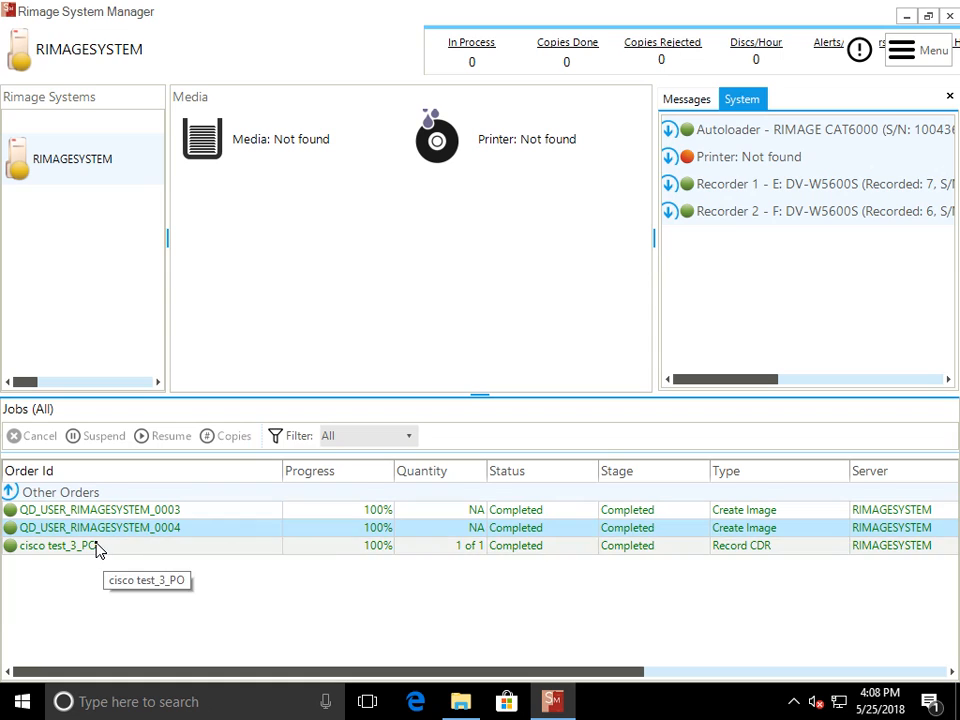
{"action": "left_click", "coordinate": [98, 546]}
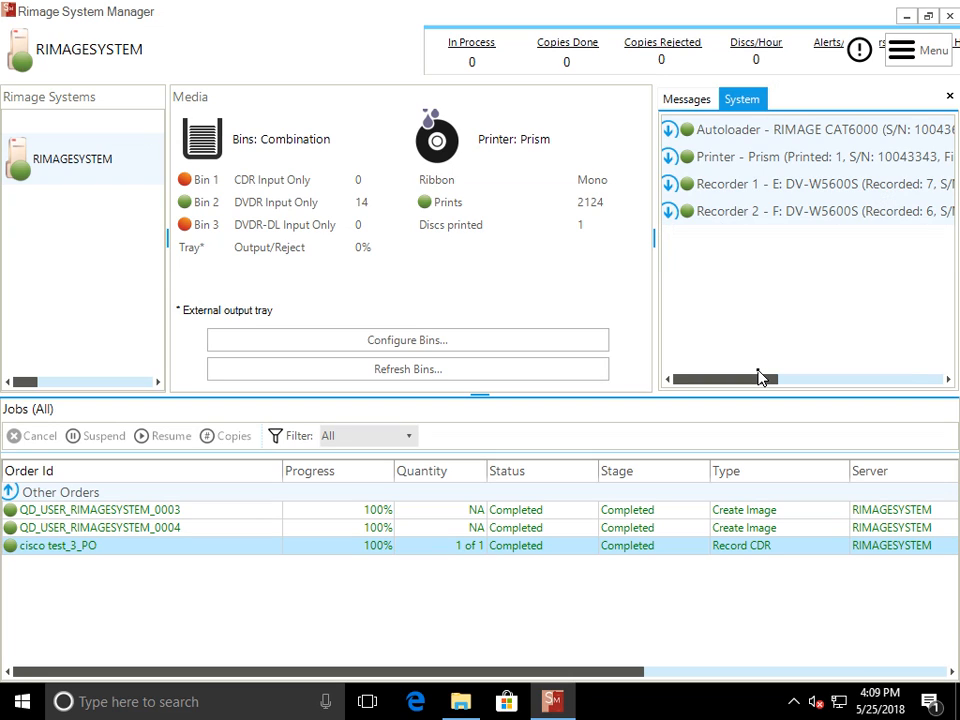
- Review the Production Server's General, Recording, Printing, Reading and Verify settings, and close the server settings without changes
{"action": "left_click", "coordinate": [932, 47]}
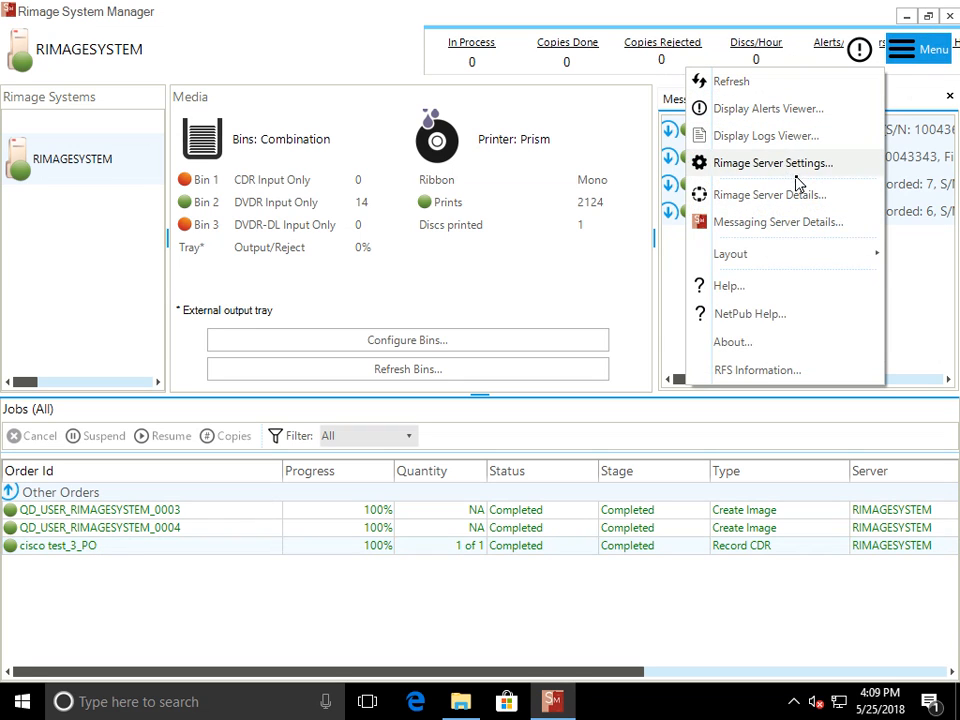
{"action": "left_click", "coordinate": [831, 165]}
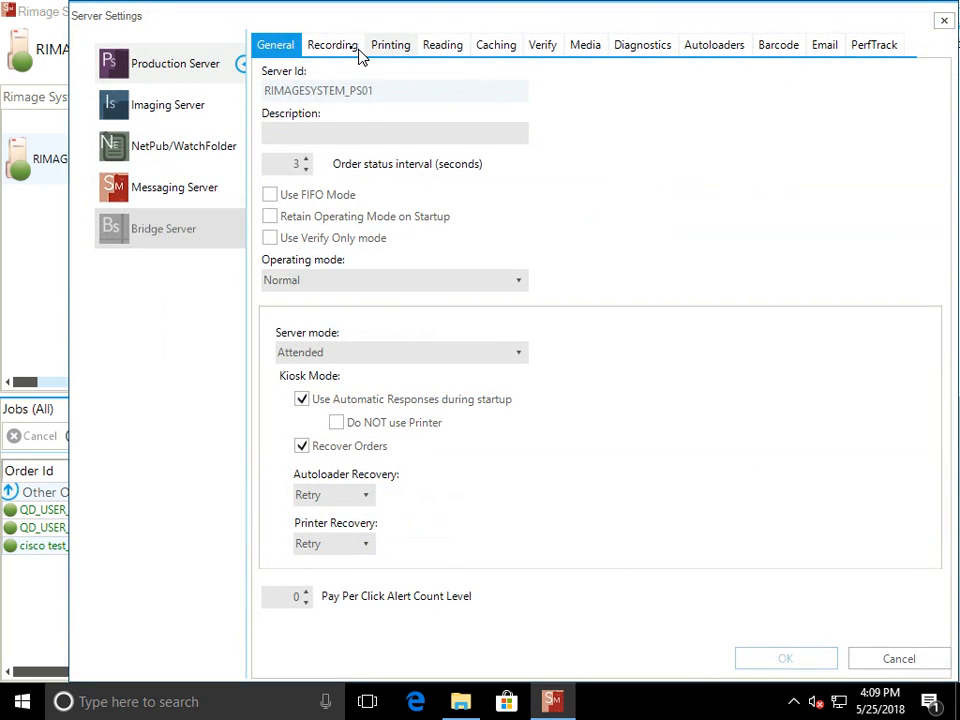
{"action": "left_click", "coordinate": [334, 50]}
{"action": "left_click", "coordinate": [403, 50]}
{"action": "left_click", "coordinate": [463, 53]}
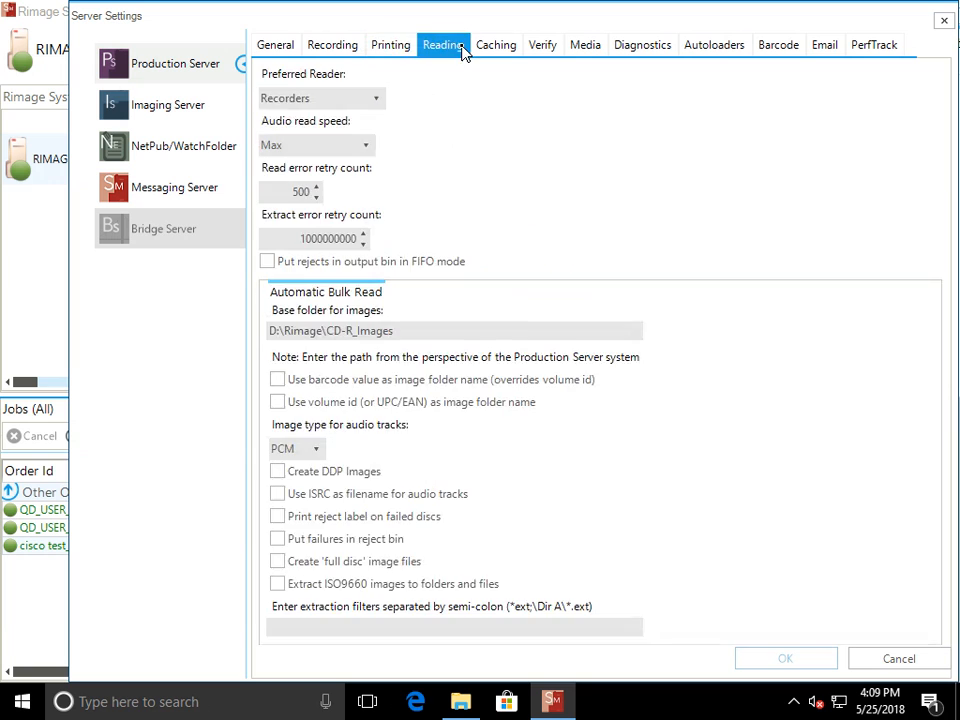
{"action": "left_click", "coordinate": [552, 50]}
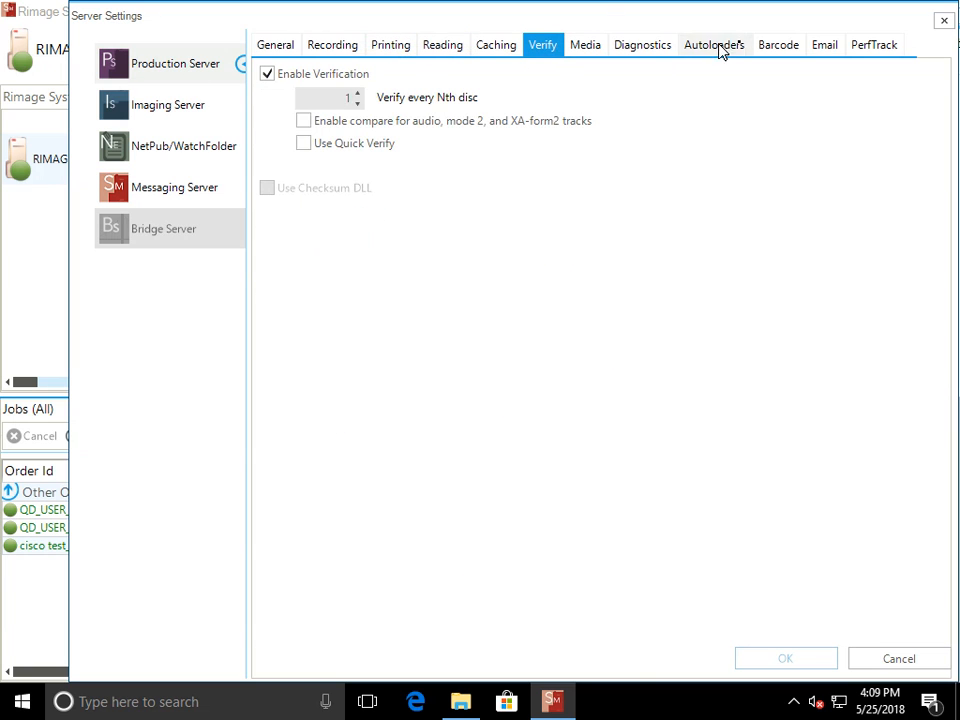
{"action": "left_click", "coordinate": [943, 20]}
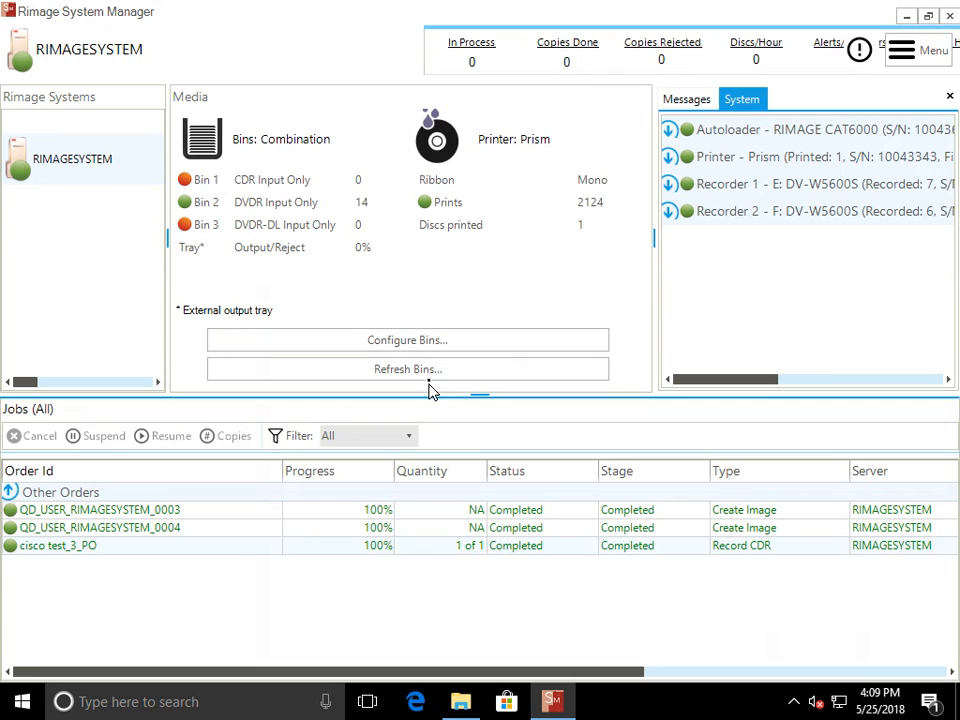
{"action": "right_click", "coordinate": [67, 168]}
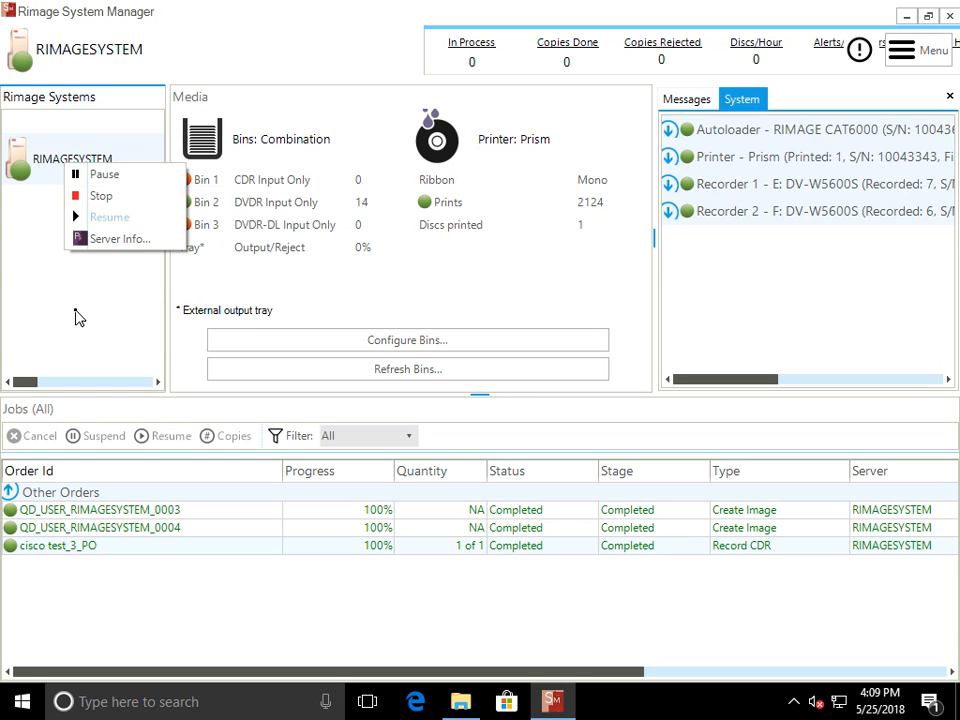
{"action": "left_click", "coordinate": [90, 335]}
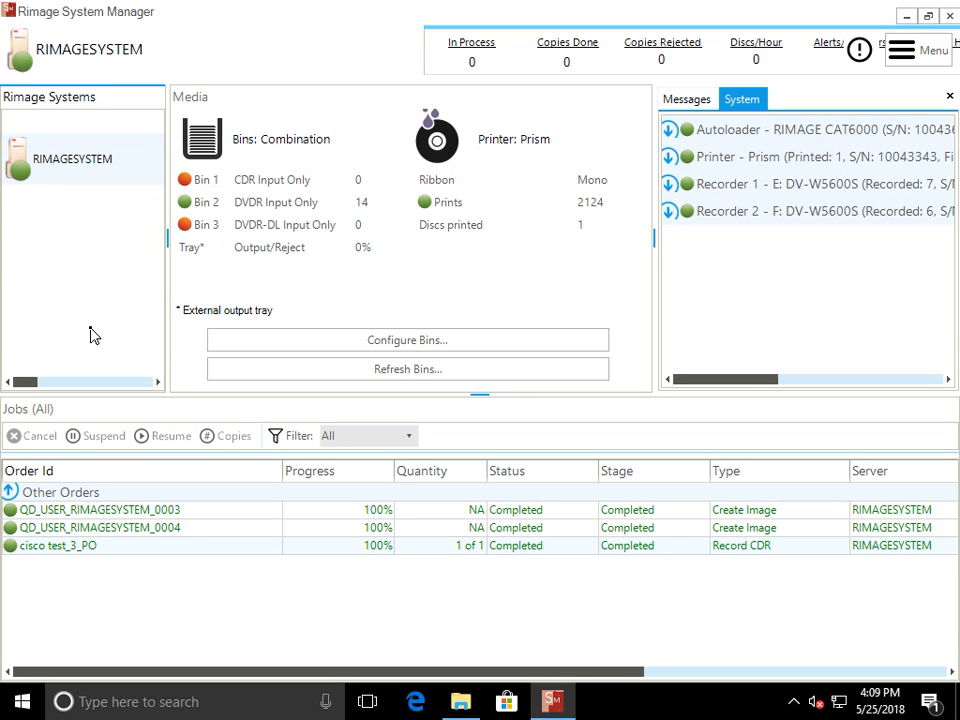